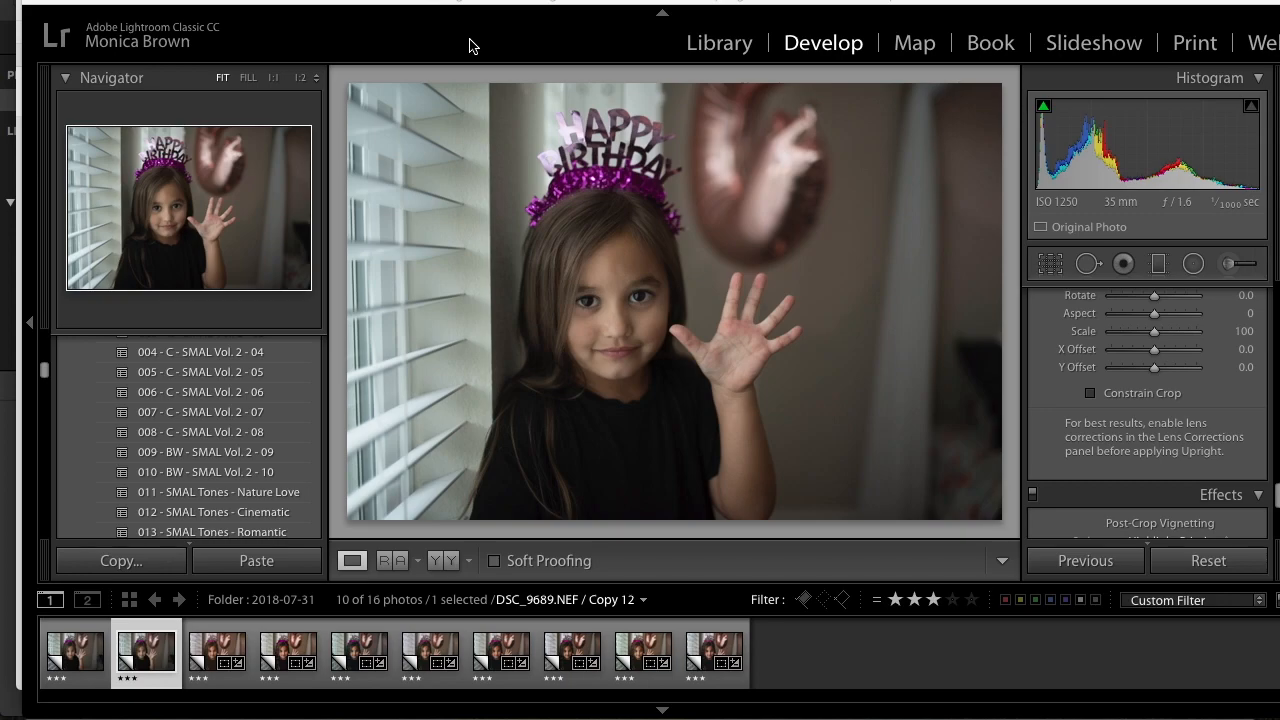
- Apply the preset 009 - BW - SMAL Vol. 2 - 09 and set its grain amount to 19
{"action": "left_click", "coordinate": [253, 458]}
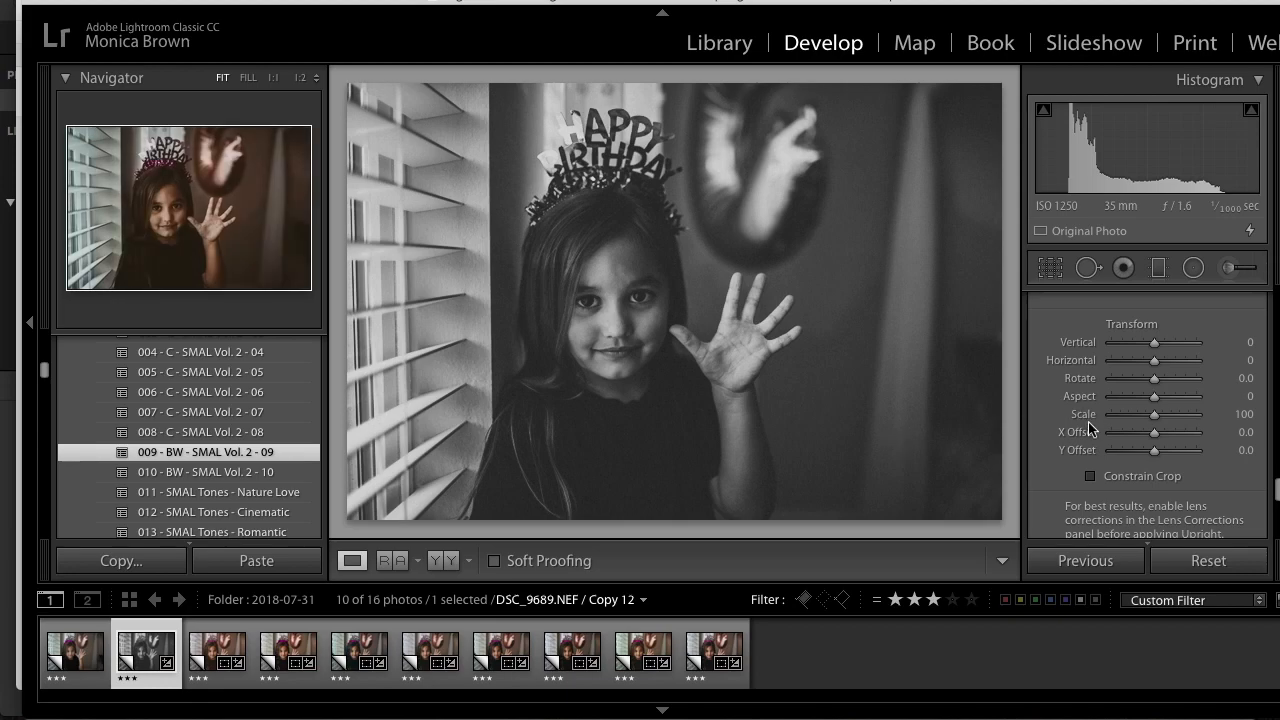
{"action": "scroll", "coordinate": [1088, 422], "scroll_direction": "up", "scroll_amount": 10}
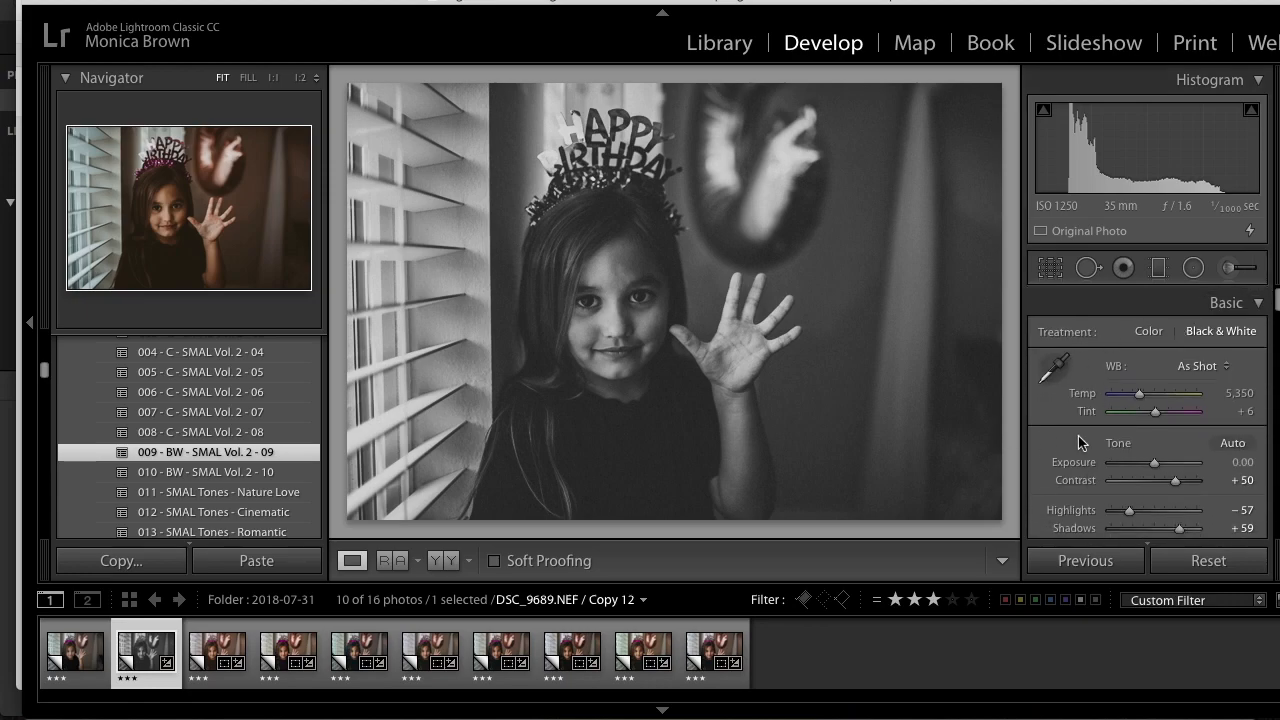
{"action": "scroll", "coordinate": [1078, 435], "scroll_direction": "down", "scroll_amount": 10}
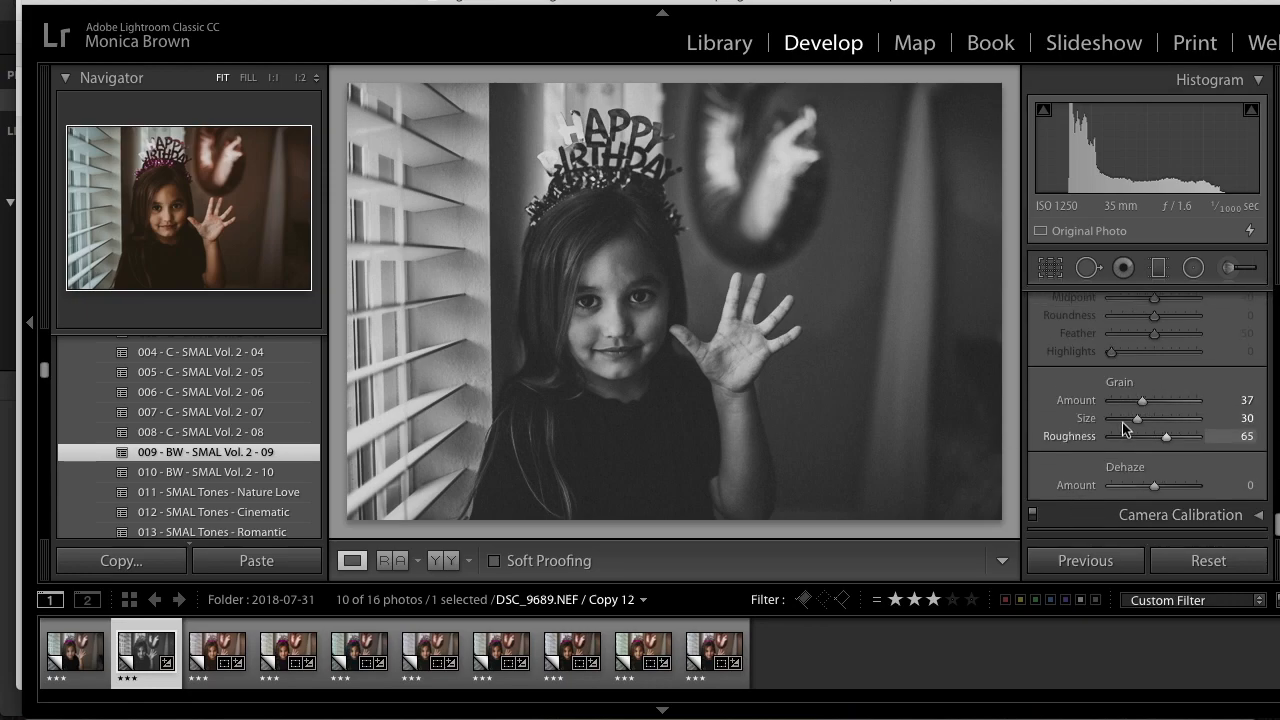
{"action": "left_click_drag", "start_coordinate": [1137, 405], "coordinate": [1073, 413]}
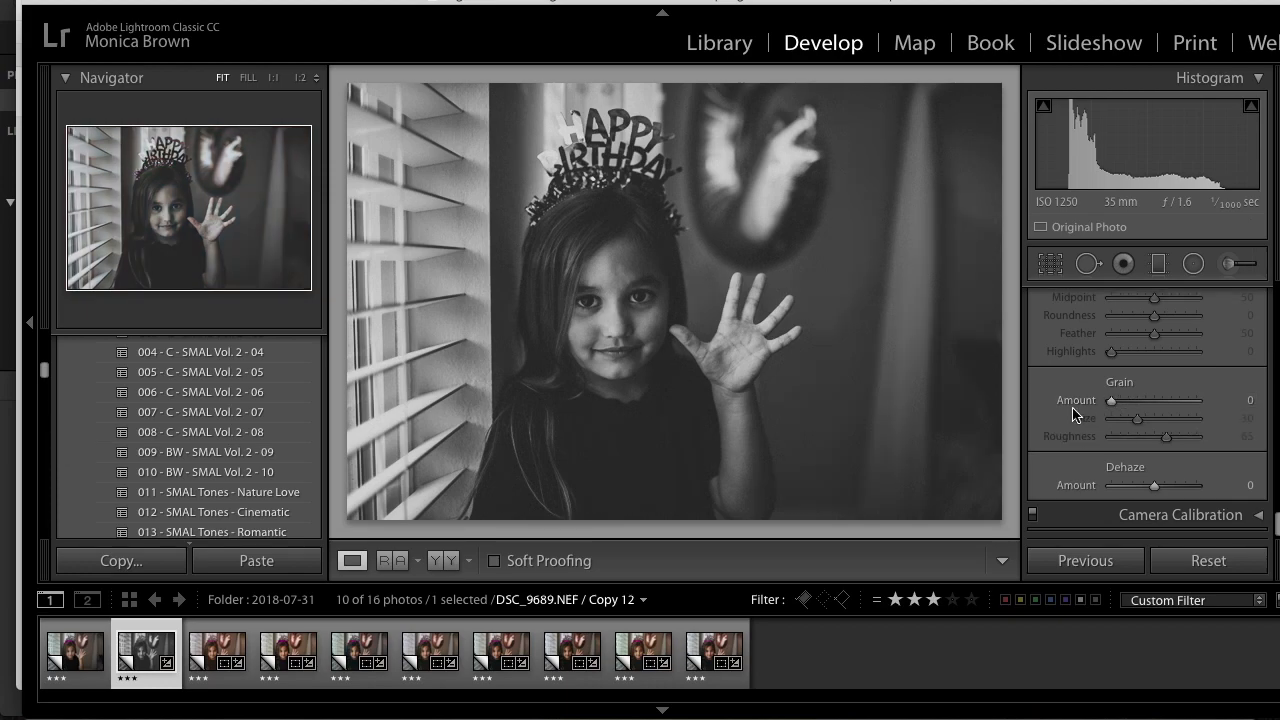
{"action": "mouse_move", "coordinate": [1130, 402]}
{"action": "left_mouse_down"}
{"action": "mouse_move", "coordinate": [1149, 401]}
{"action": "mouse_move", "coordinate": [1128, 401]}
{"action": "left_mouse_up"}
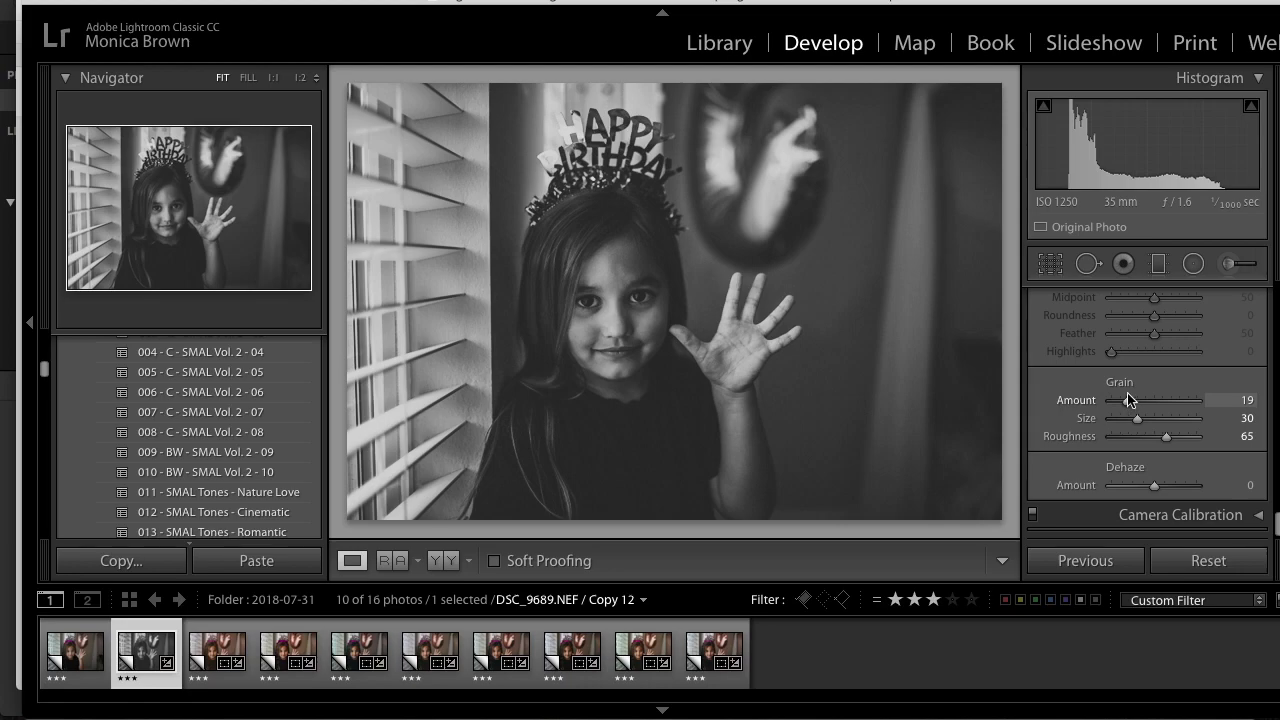
- Straighten the photo with a very slight rotation of the crop and apply it
{"action": "left_click", "coordinate": [1050, 264]}
{"action": "left_click_drag", "start_coordinate": [1010, 262], "coordinate": [1013, 263]}
{"action": "key", "text": "Return"}
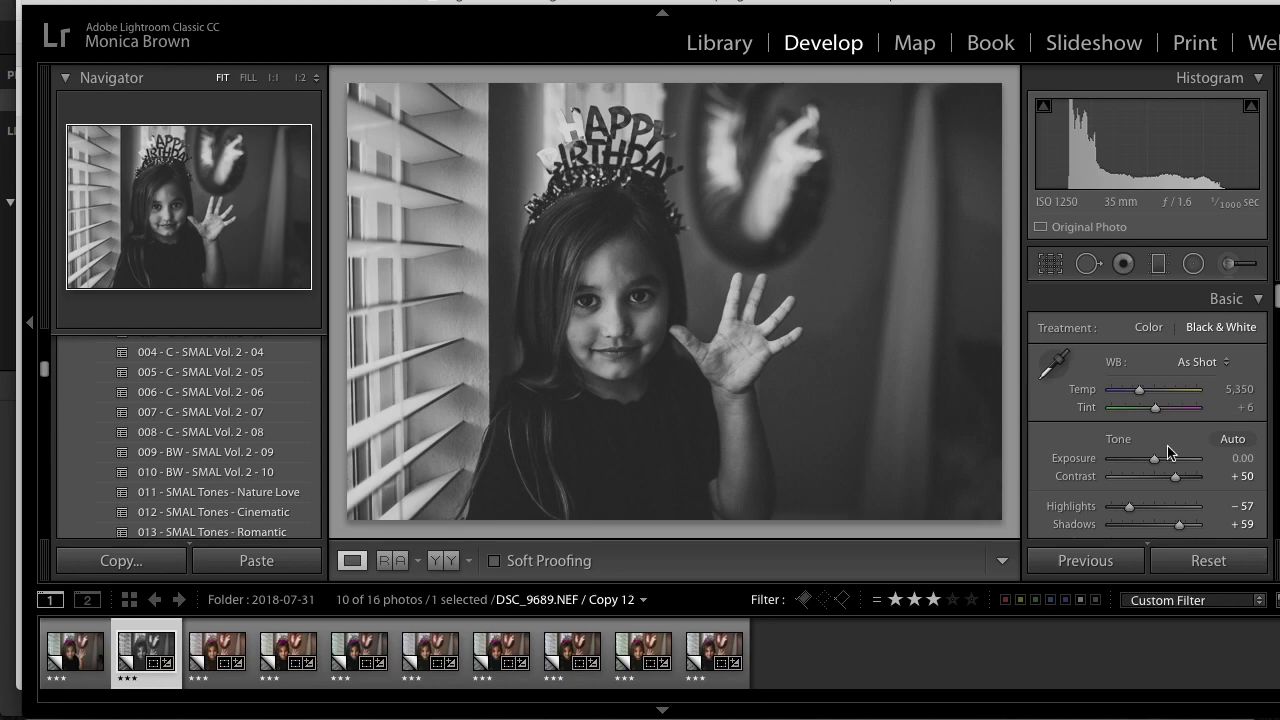
- Adjust the basic tone by setting Contrast to +53 and Highlights to -70
{"action": "scroll", "coordinate": [1167, 445], "scroll_direction": "down", "scroll_amount": 2}
{"action": "scroll", "coordinate": [1167, 445], "scroll_direction": "up", "scroll_amount": 2}
{"action": "scroll", "coordinate": [1167, 452], "scroll_direction": "down", "scroll_amount": 1}
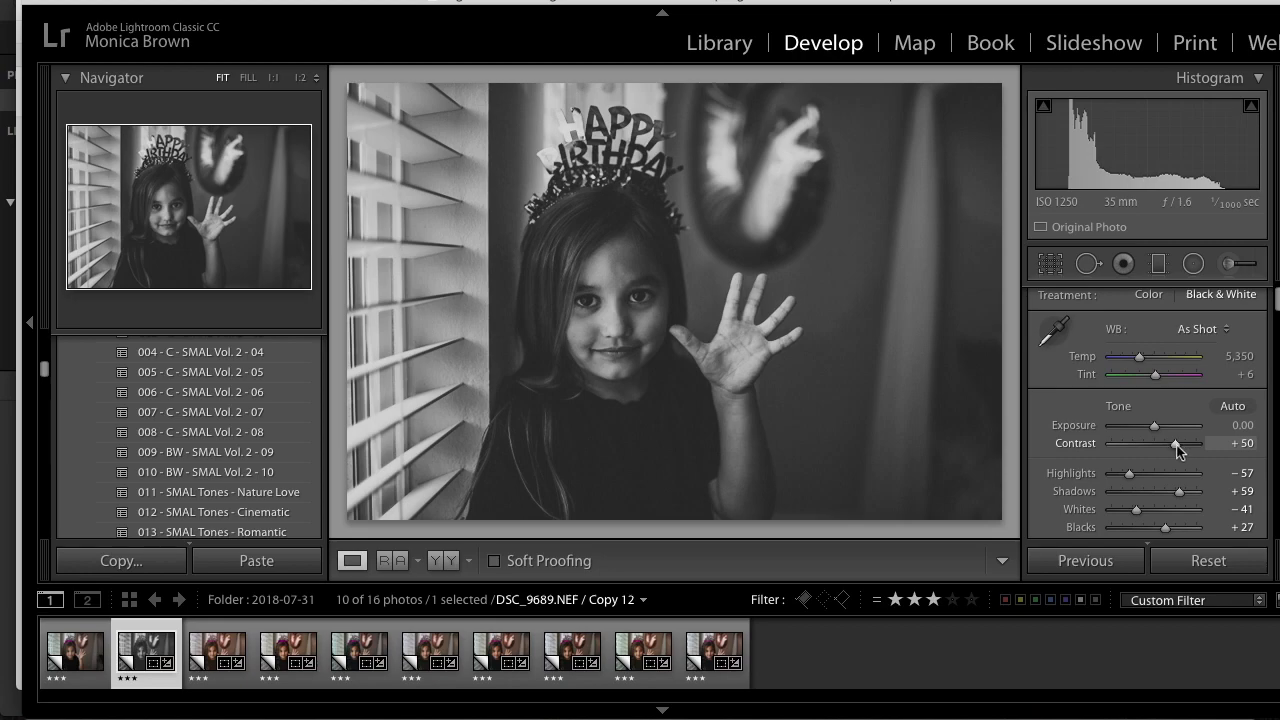
{"action": "left_click_drag", "start_coordinate": [1176, 444], "coordinate": [1177, 446]}
{"action": "scroll", "coordinate": [1178, 483], "scroll_direction": "down", "scroll_amount": 1}
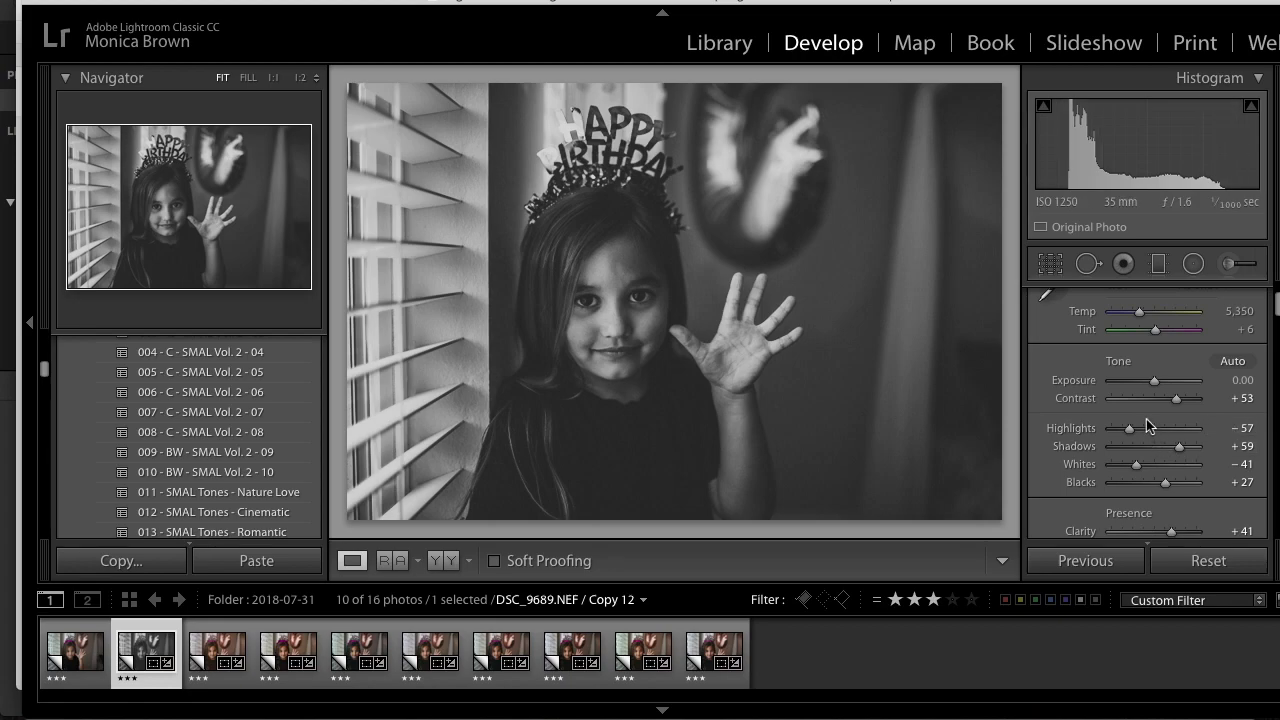
{"action": "mouse_move", "coordinate": [1124, 428]}
{"action": "left_mouse_down"}
{"action": "mouse_move", "coordinate": [1154, 413]}
{"action": "mouse_move", "coordinate": [1120, 420]}
{"action": "left_mouse_up"}
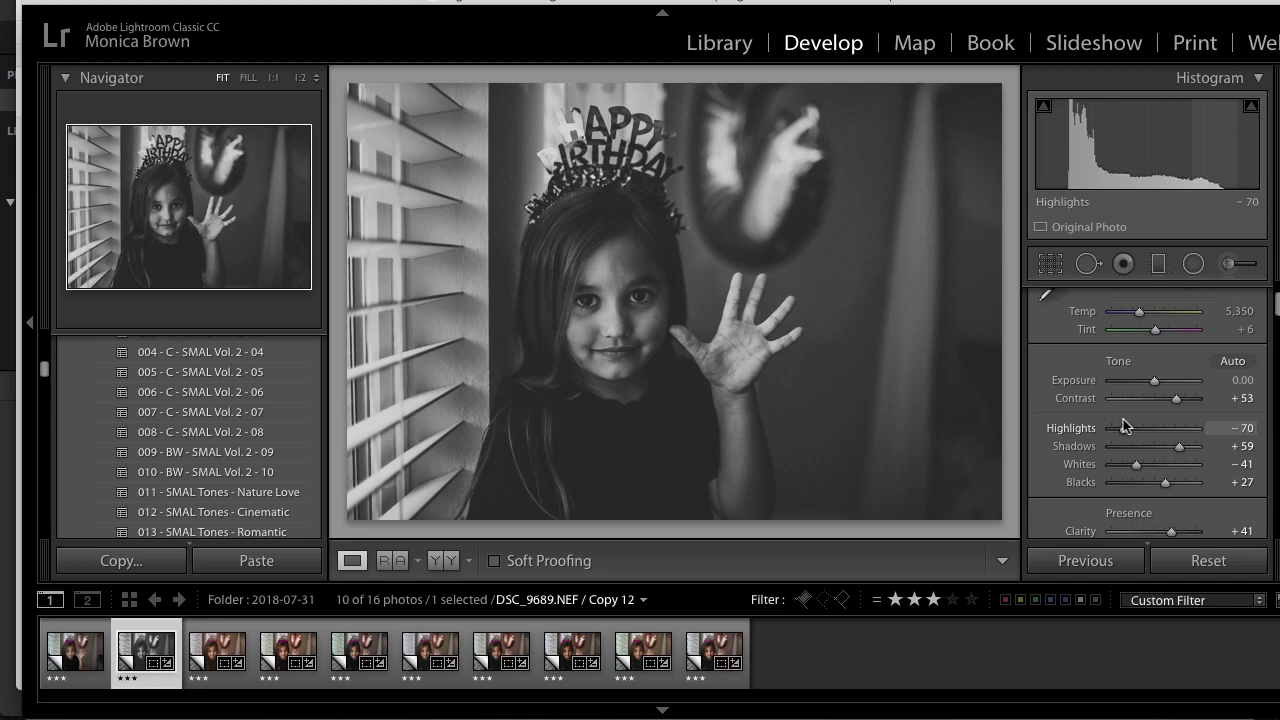
- Brighten the skin tones by setting Orange to +14 in the Black & White Mix
{"action": "scroll", "coordinate": [1157, 499], "scroll_direction": "down", "scroll_amount": 5}
{"action": "scroll", "coordinate": [1157, 499], "scroll_direction": "down", "scroll_amount": 6}
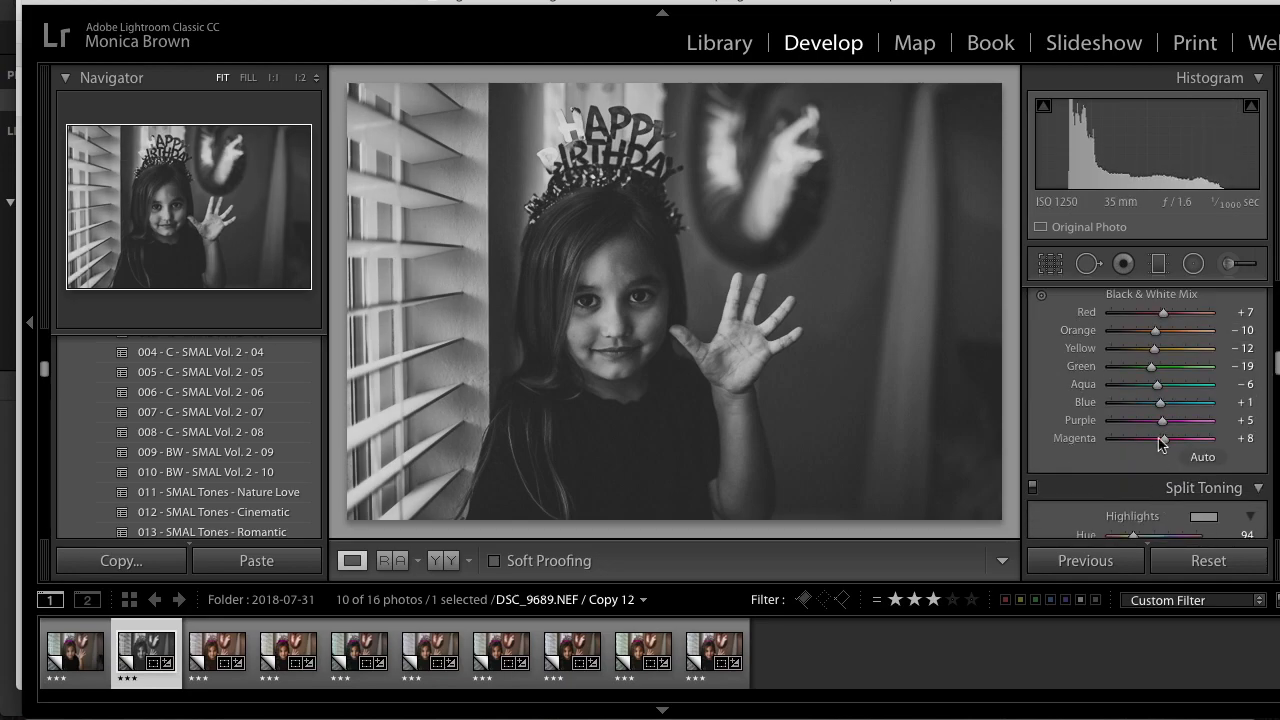
{"action": "left_click", "coordinate": [1170, 331]}
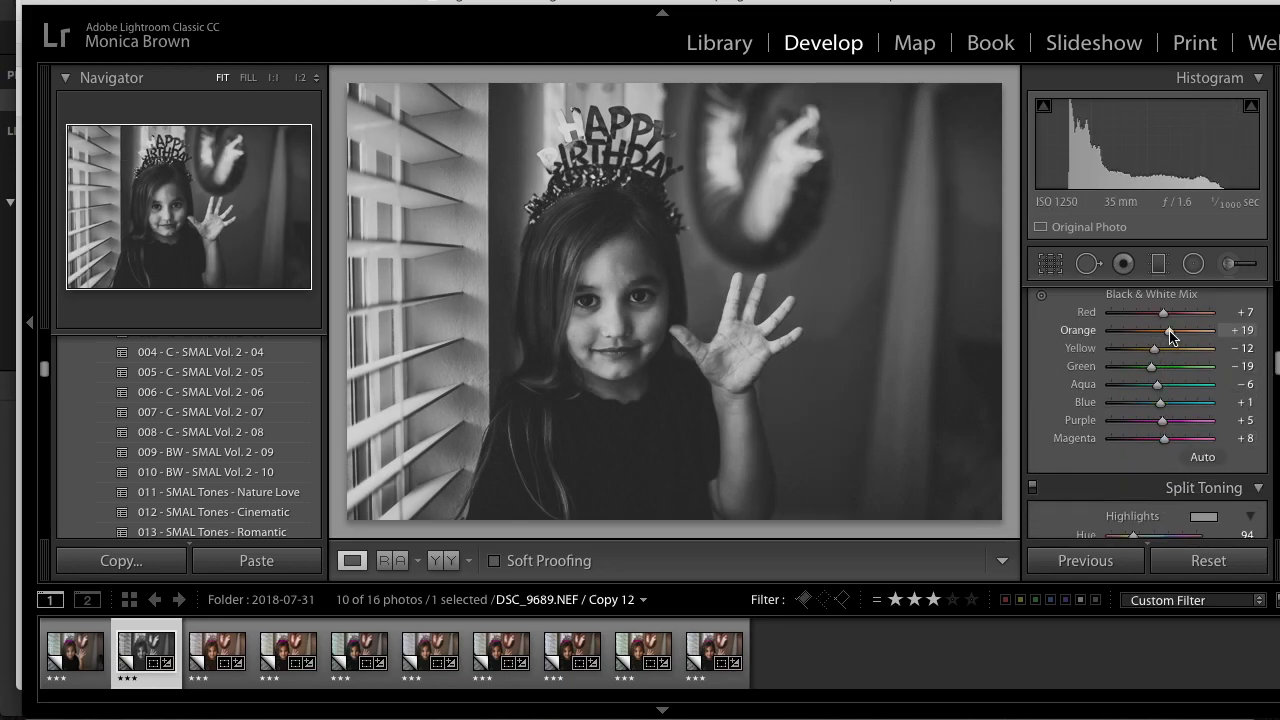
{"action": "left_click_drag", "start_coordinate": [1169, 331], "coordinate": [1166, 333]}
{"action": "left_click_drag", "start_coordinate": [1165, 334], "coordinate": [1168, 336]}
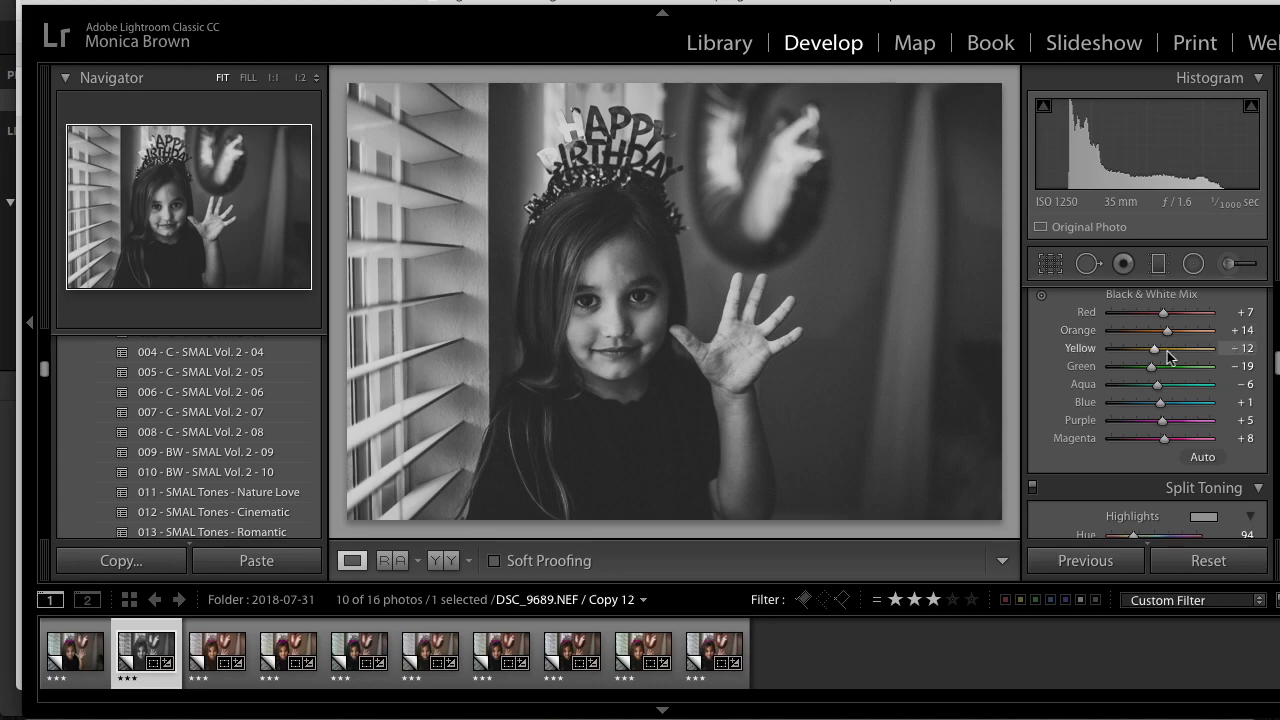
- Set the photo's Clarity to +45
{"action": "scroll", "coordinate": [1167, 351], "scroll_direction": "up", "scroll_amount": 10}
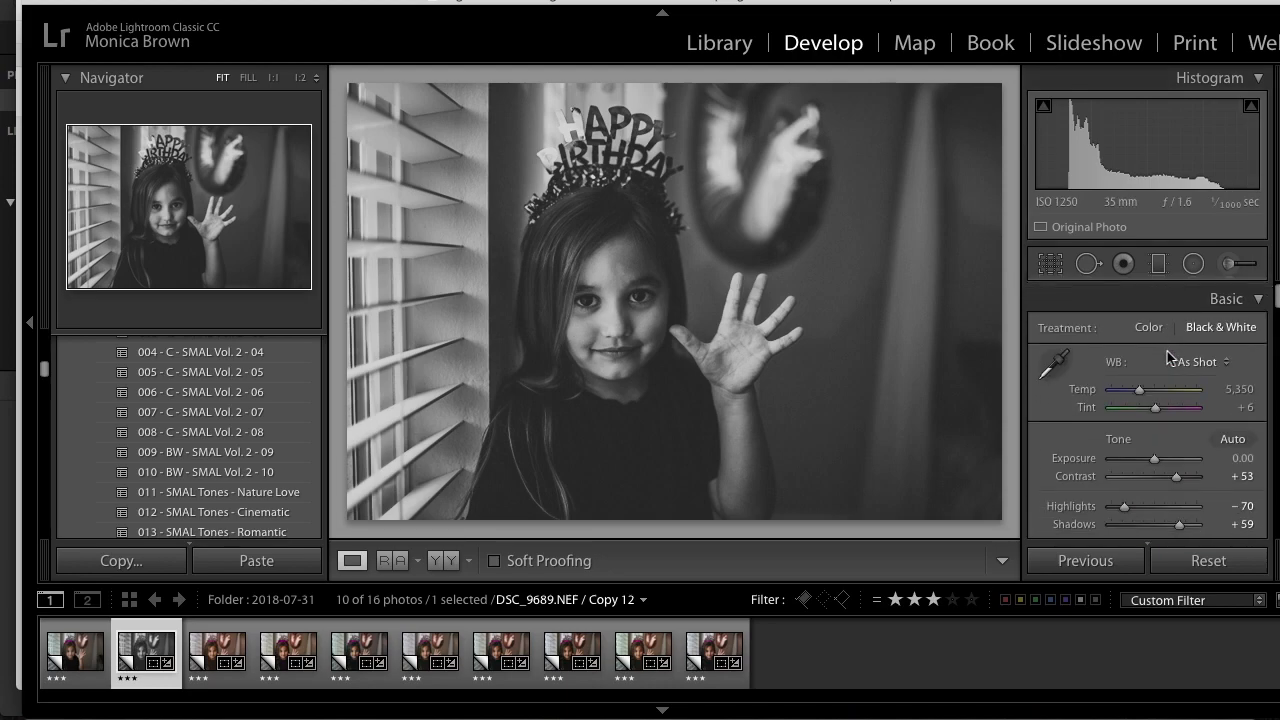
{"action": "scroll", "coordinate": [1168, 356], "scroll_direction": "down", "scroll_amount": 6}
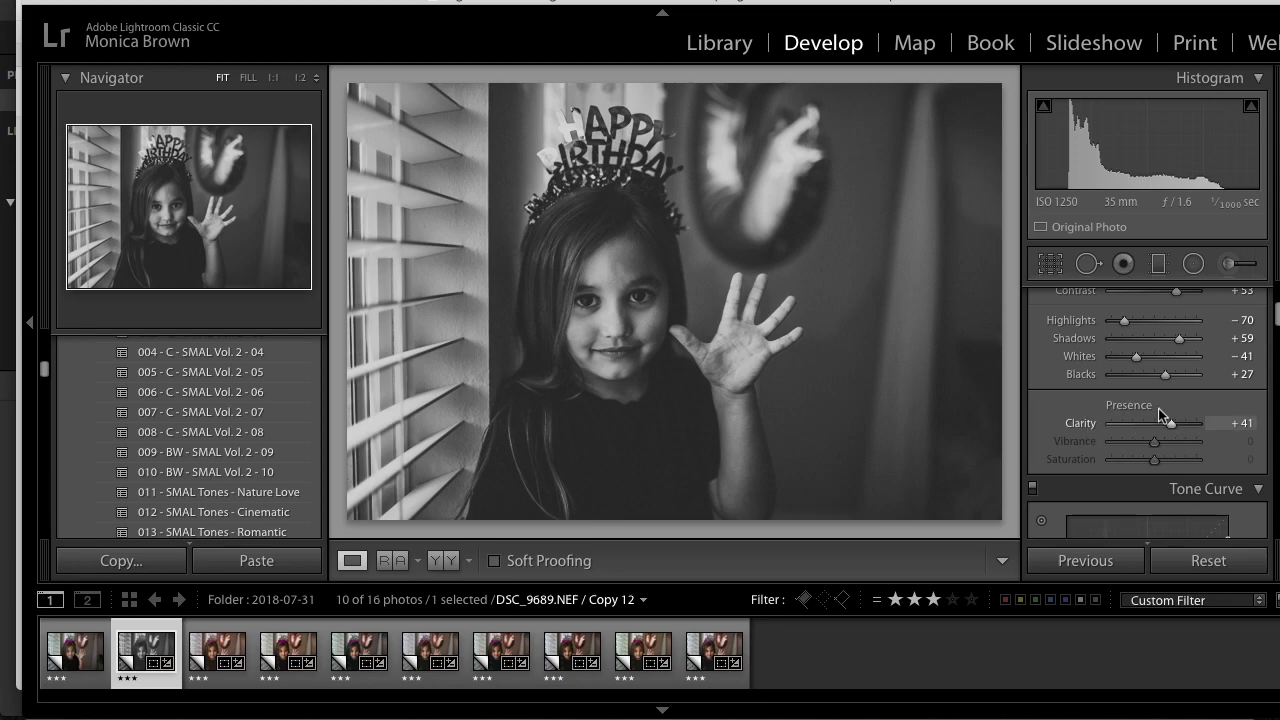
{"action": "left_click", "coordinate": [1186, 424]}
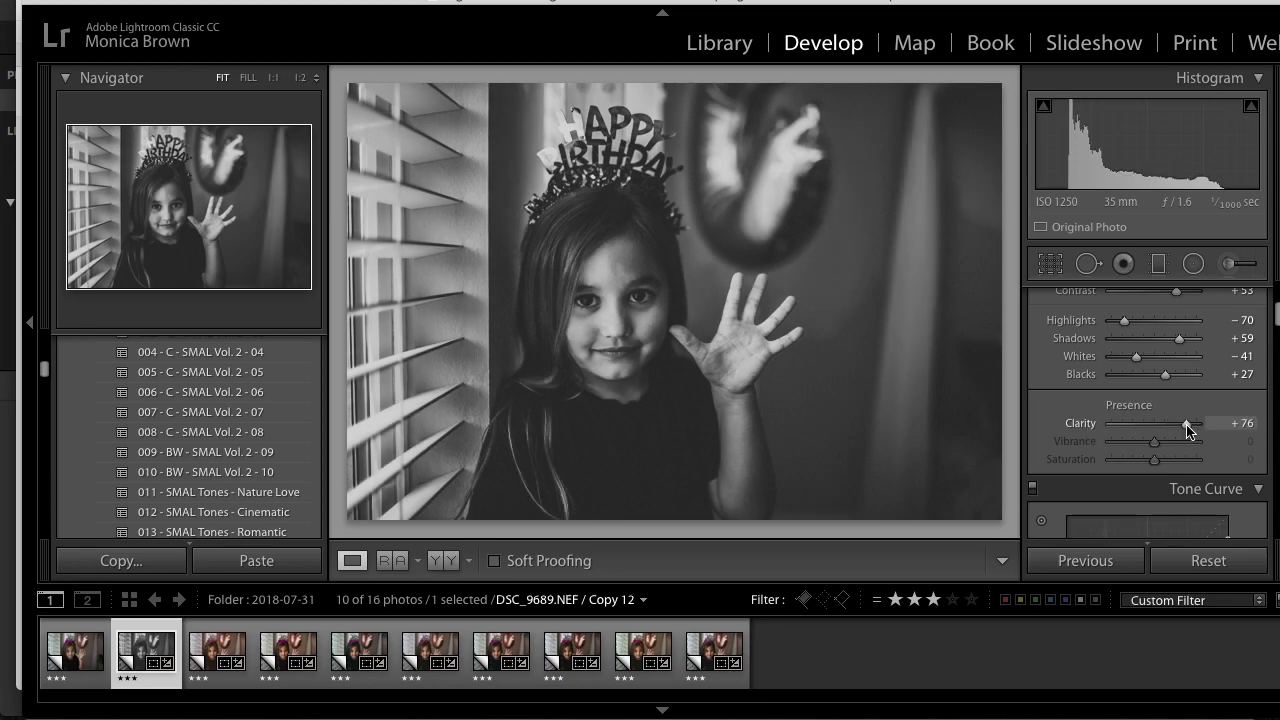
{"action": "left_click_drag", "start_coordinate": [1186, 424], "coordinate": [1172, 423]}
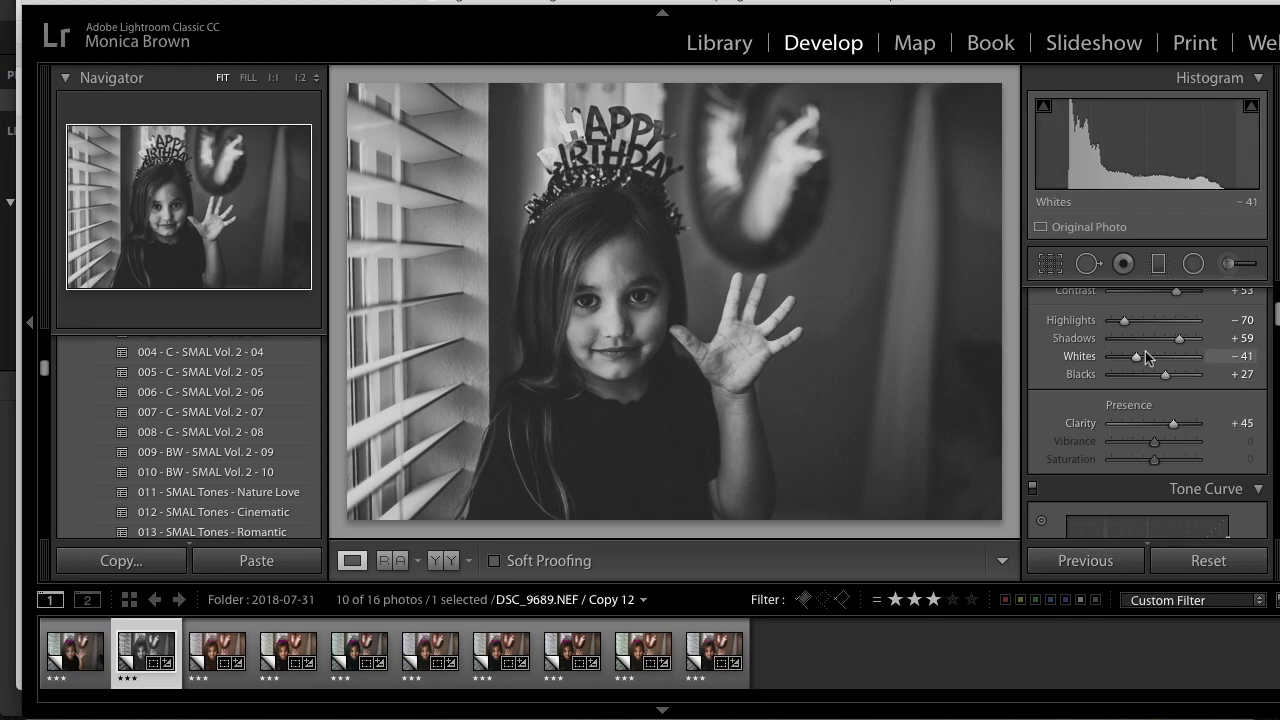
- Apply the adjustment presets 018 - Adj - Soft Blacks and 021 - Sharpening - Strong to the photo
{"action": "scroll", "coordinate": [1058, 426], "scroll_direction": "down", "scroll_amount": 2}
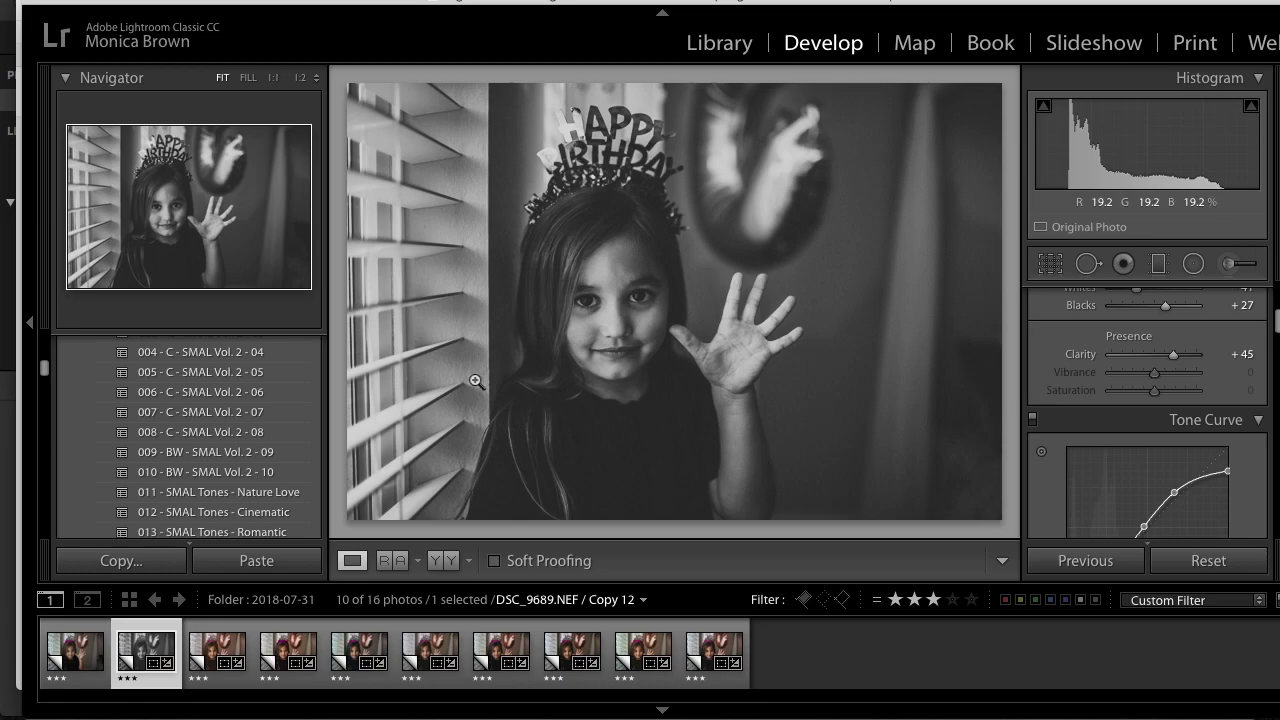
{"action": "scroll", "coordinate": [265, 392], "scroll_direction": "down", "scroll_amount": 2}
{"action": "scroll", "coordinate": [265, 392], "scroll_direction": "down", "scroll_amount": 2}
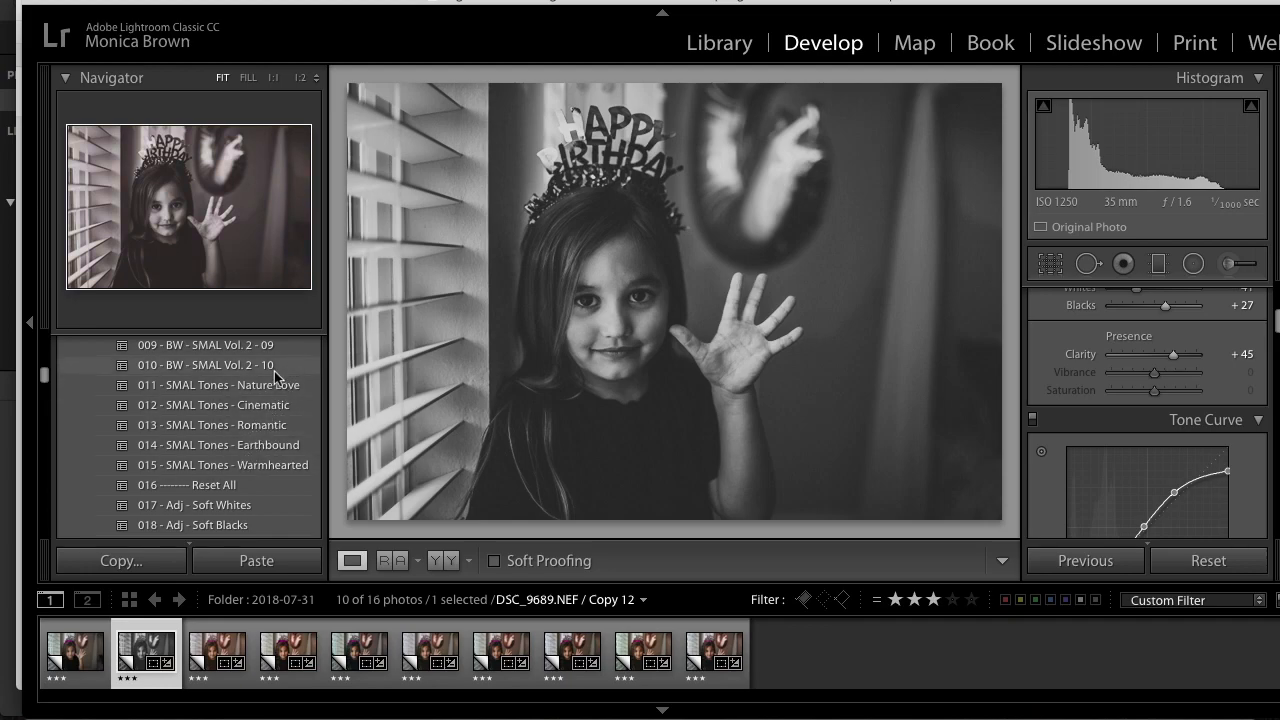
{"action": "scroll", "coordinate": [259, 411], "scroll_direction": "down", "scroll_amount": 3}
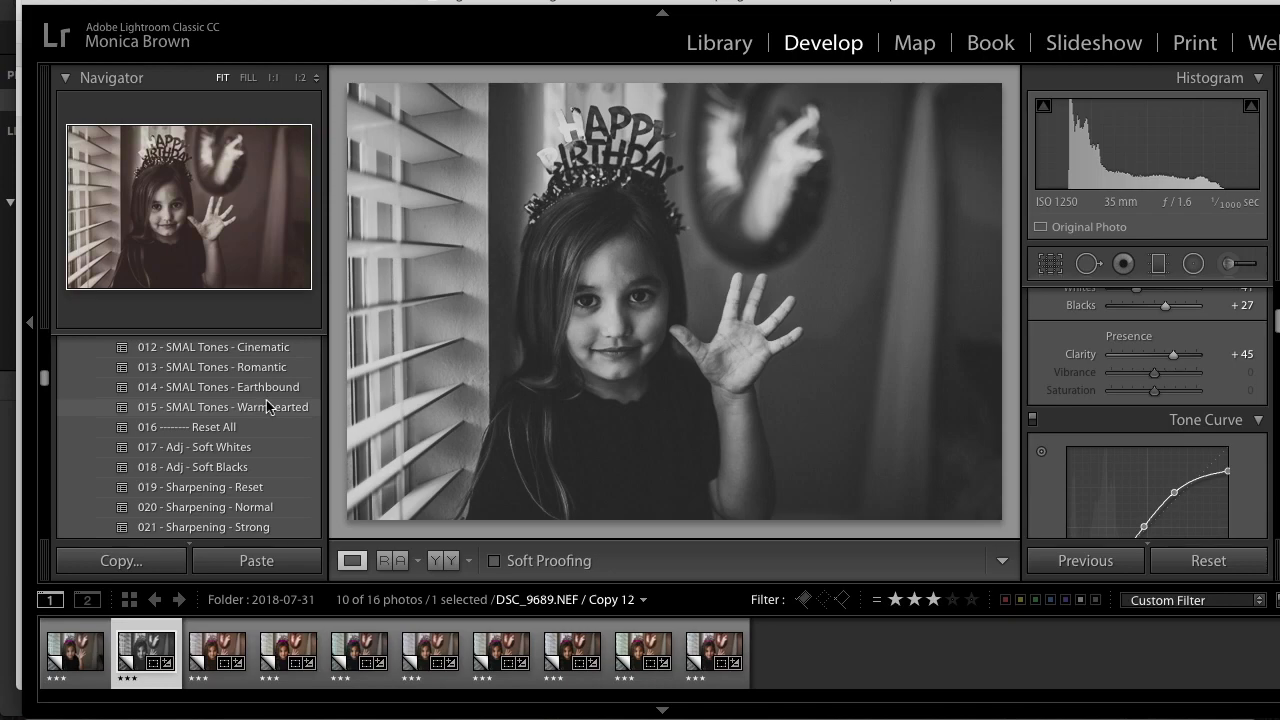
{"action": "left_click", "coordinate": [248, 470]}
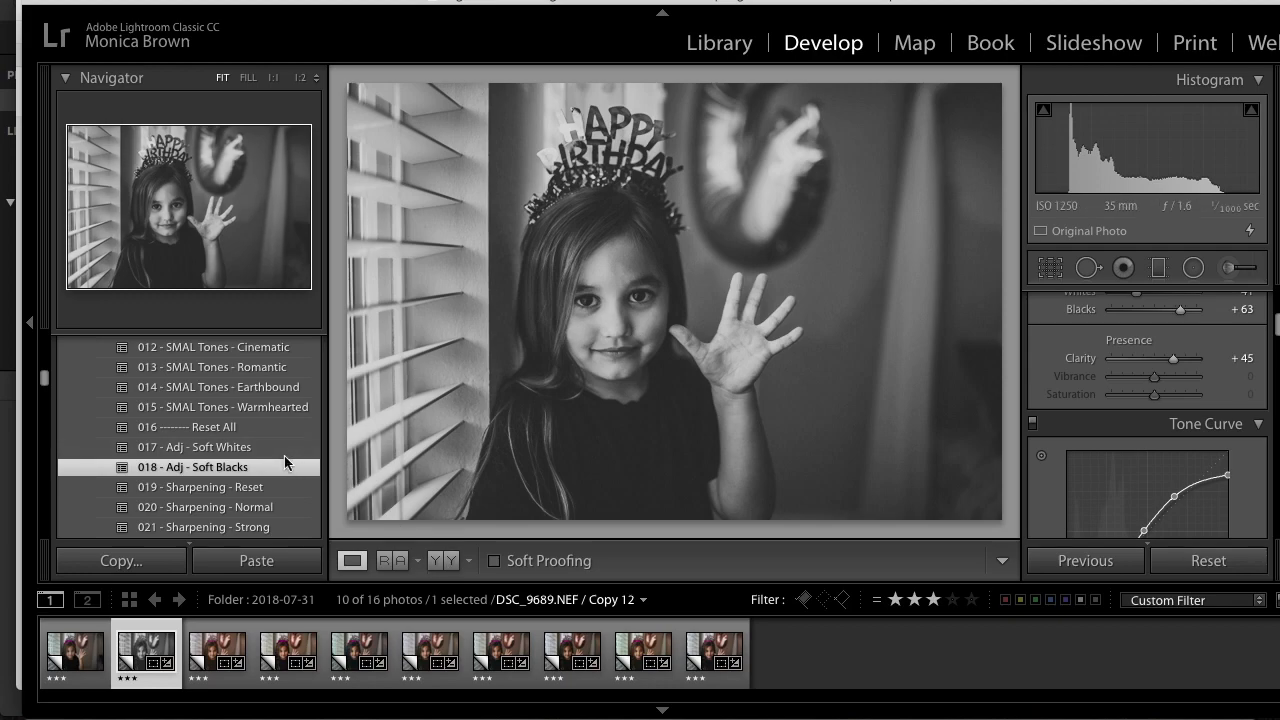
{"action": "scroll", "coordinate": [284, 460], "scroll_direction": "down", "scroll_amount": 5}
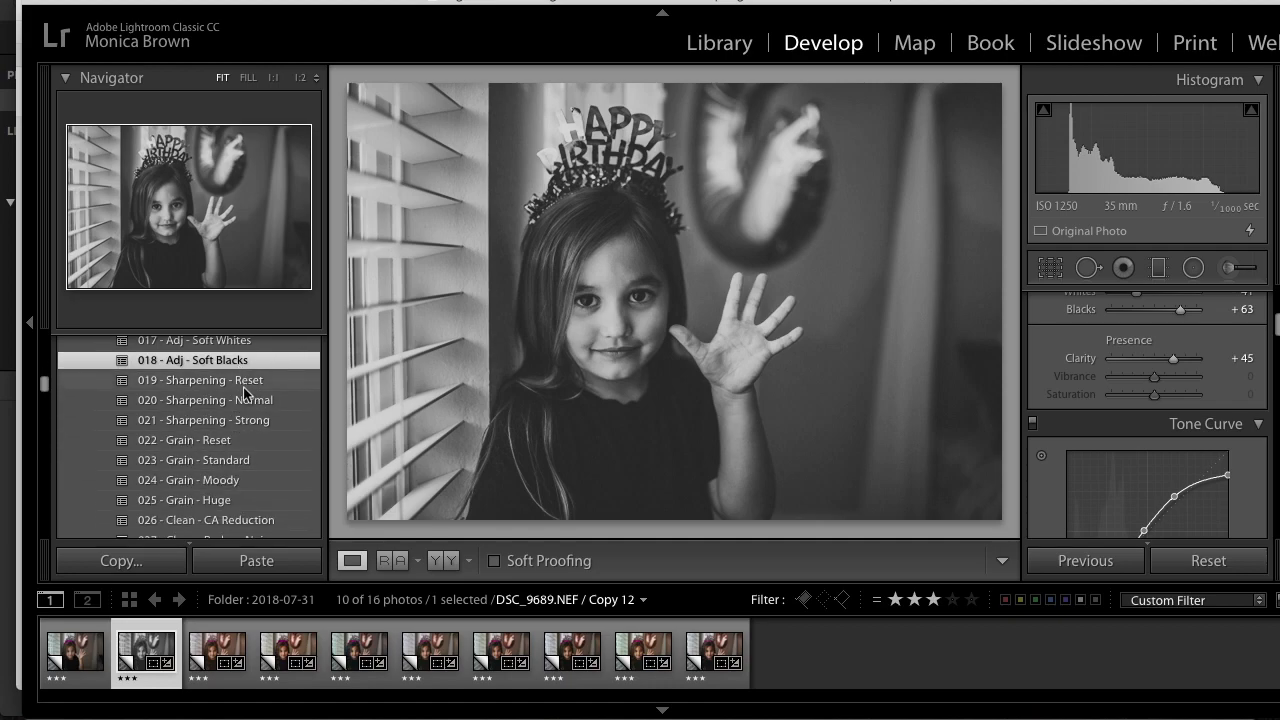
{"action": "left_click", "coordinate": [257, 422]}
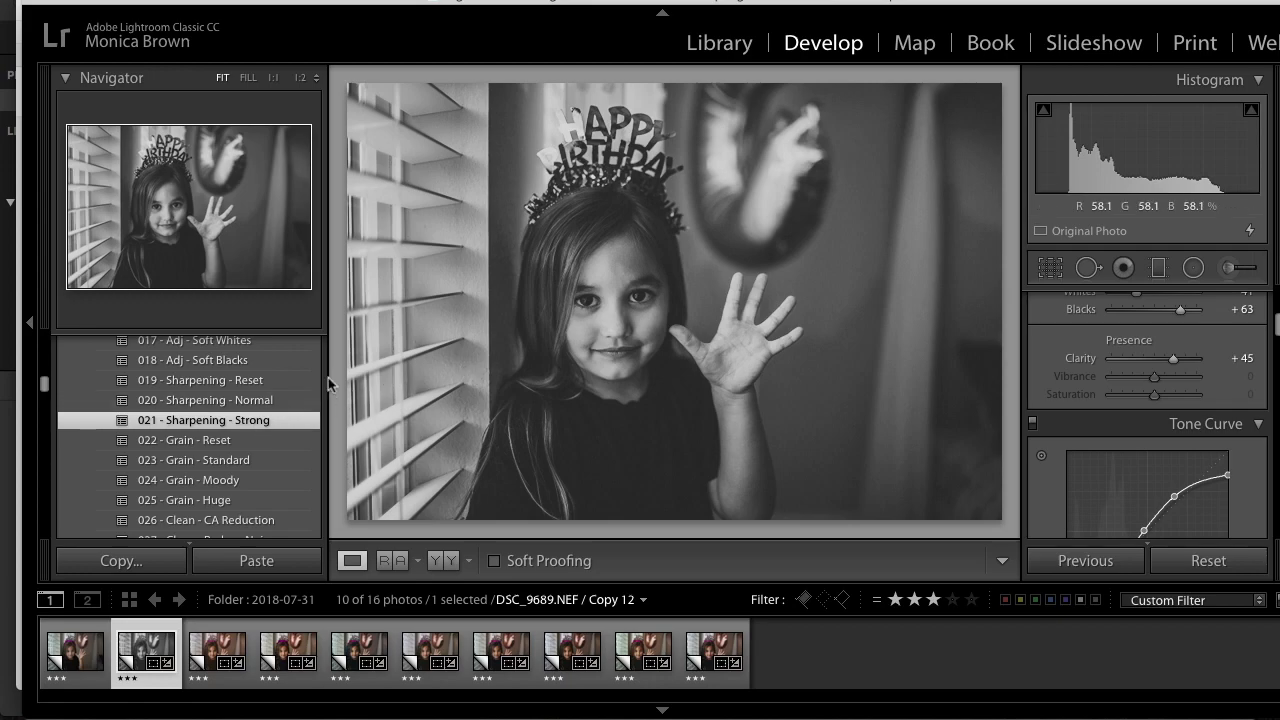
- Compare the Standard, Moody and Huge grain presets on a close-up of the face and settle on 023 - Grain - Standard
{"action": "scroll", "coordinate": [245, 425], "scroll_direction": "down", "scroll_amount": 2}
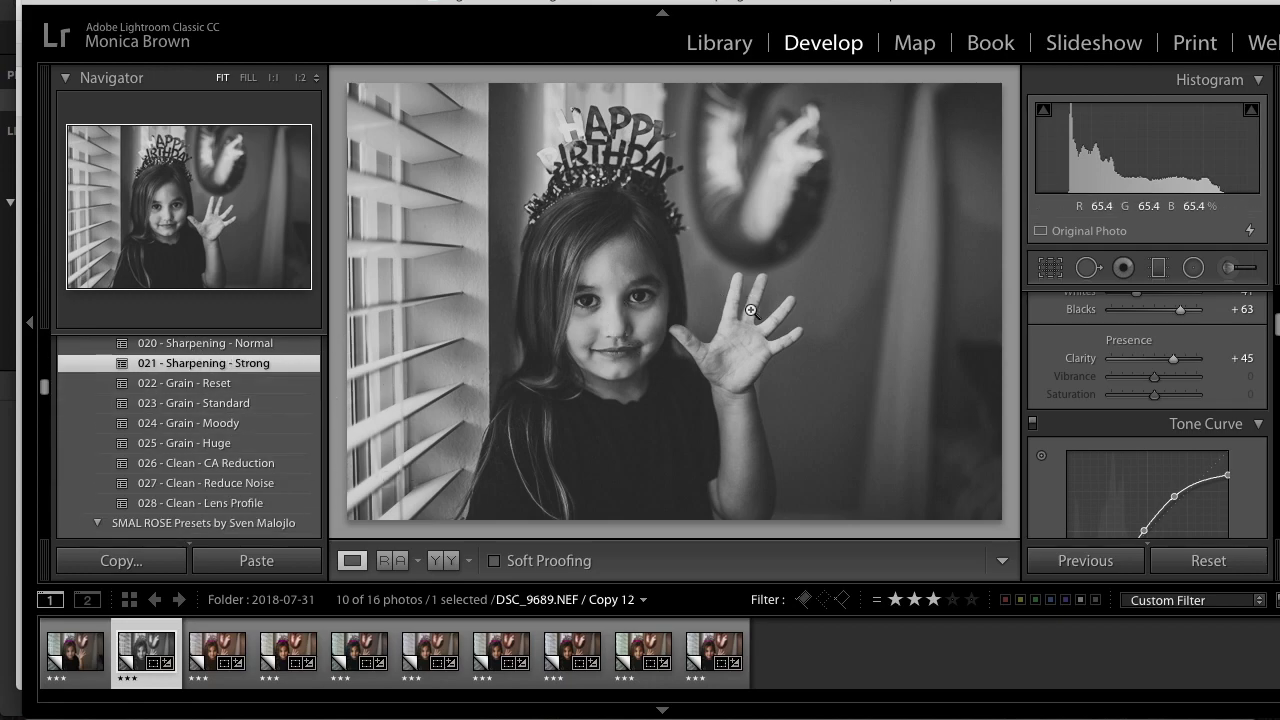
{"action": "left_click", "coordinate": [584, 300]}
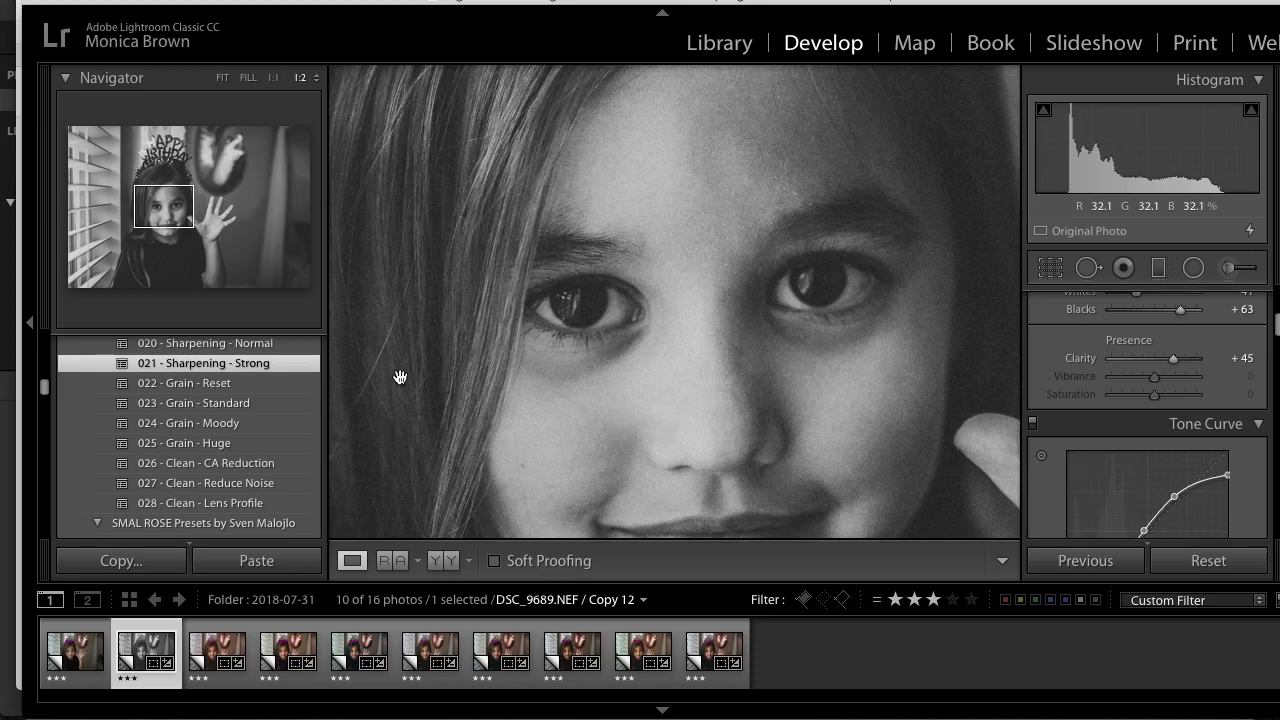
{"action": "left_click", "coordinate": [207, 406]}
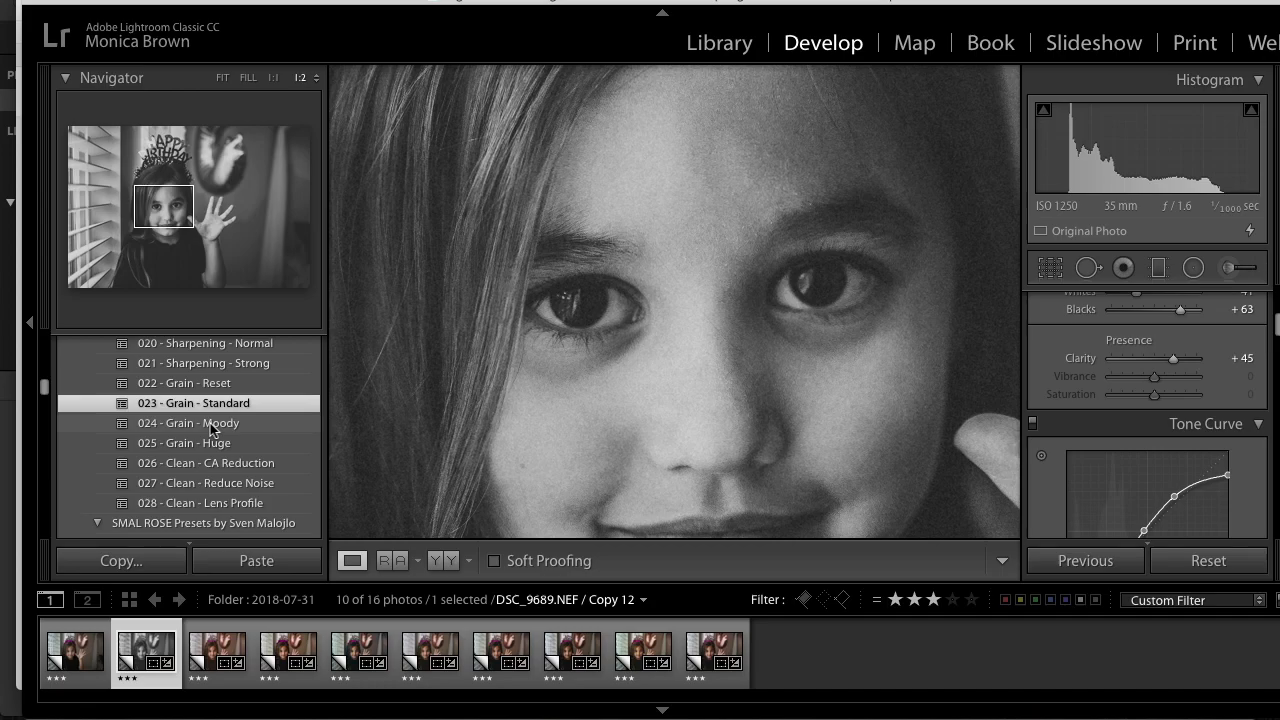
{"action": "left_click", "coordinate": [210, 423]}
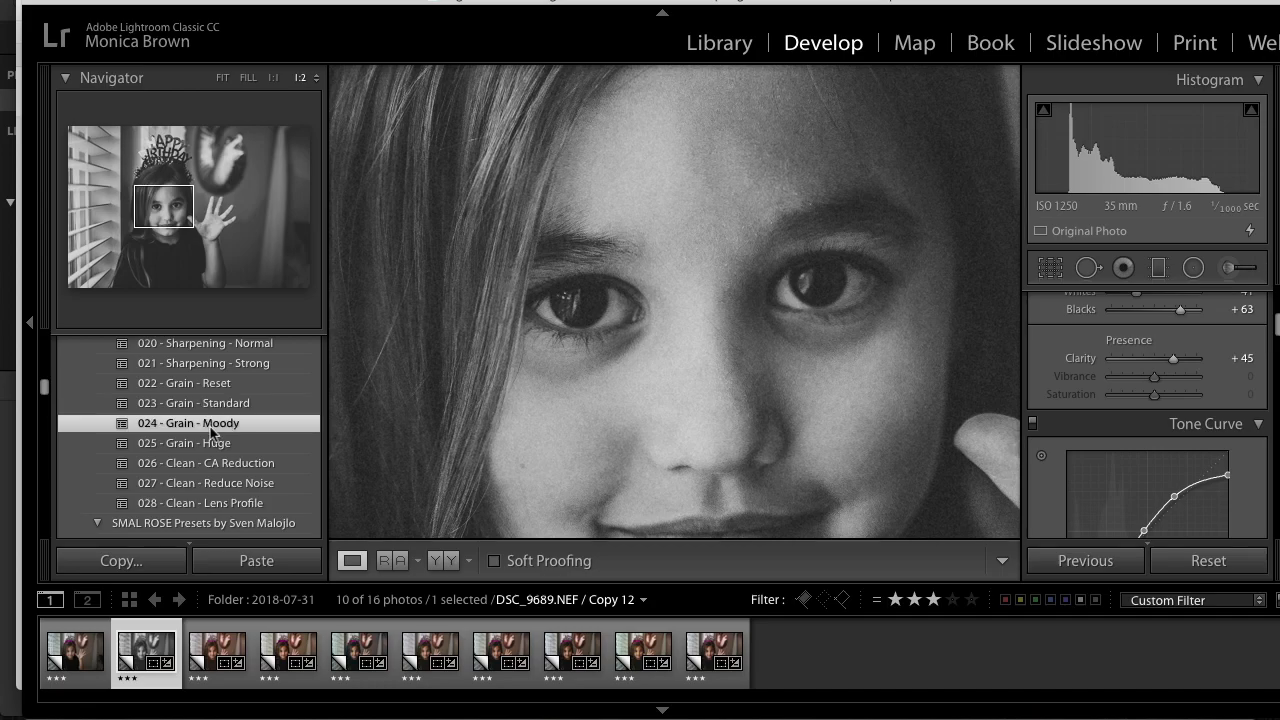
{"action": "left_click", "coordinate": [210, 446]}
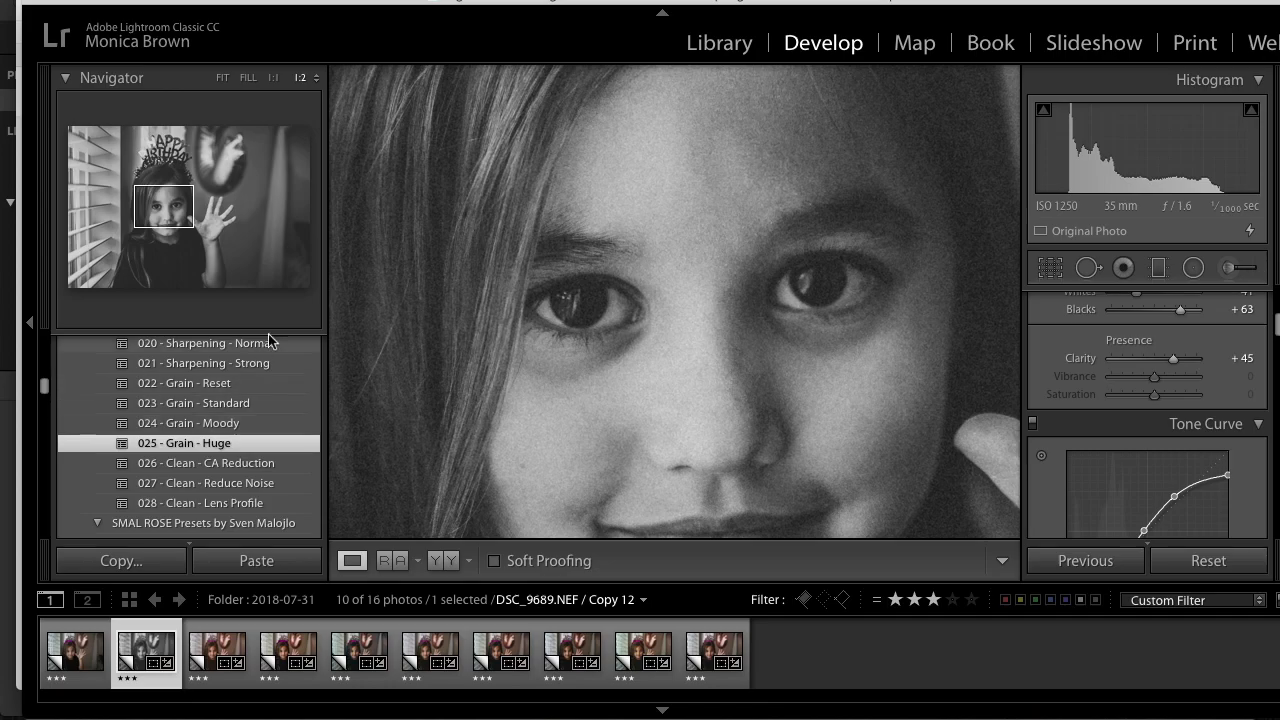
{"action": "left_click", "coordinate": [249, 406]}
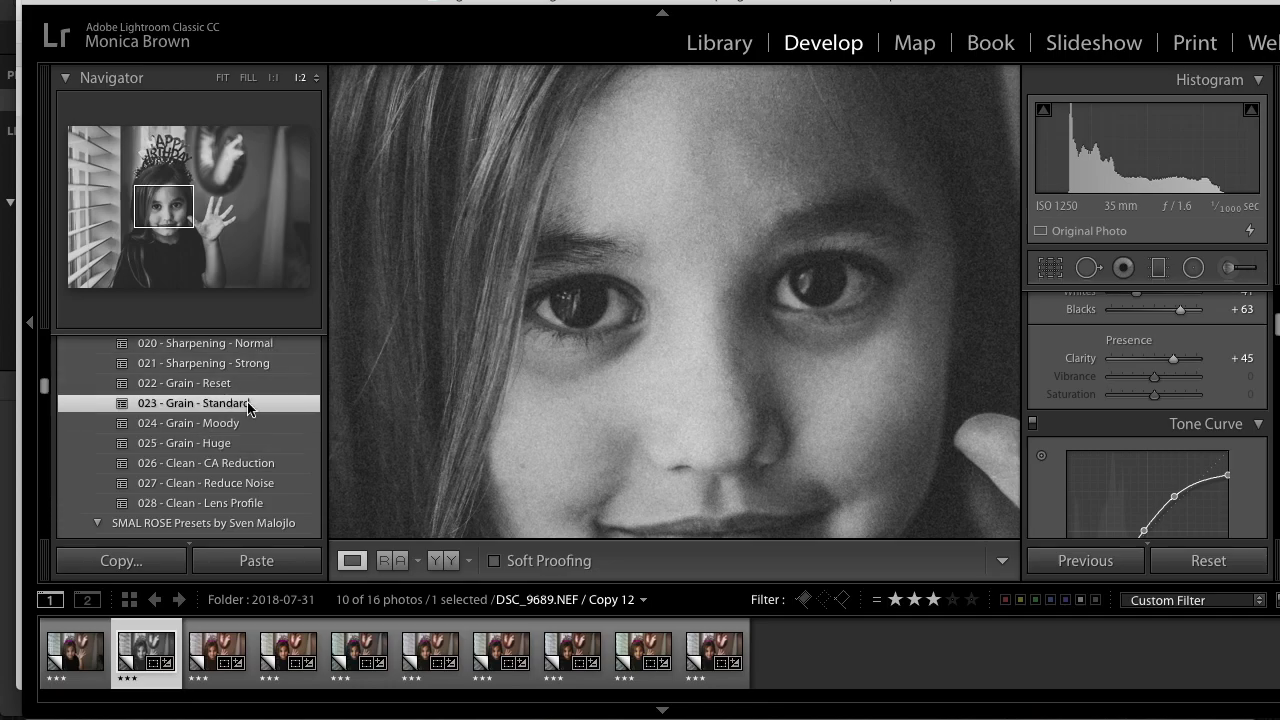
{"action": "left_click", "coordinate": [468, 390]}
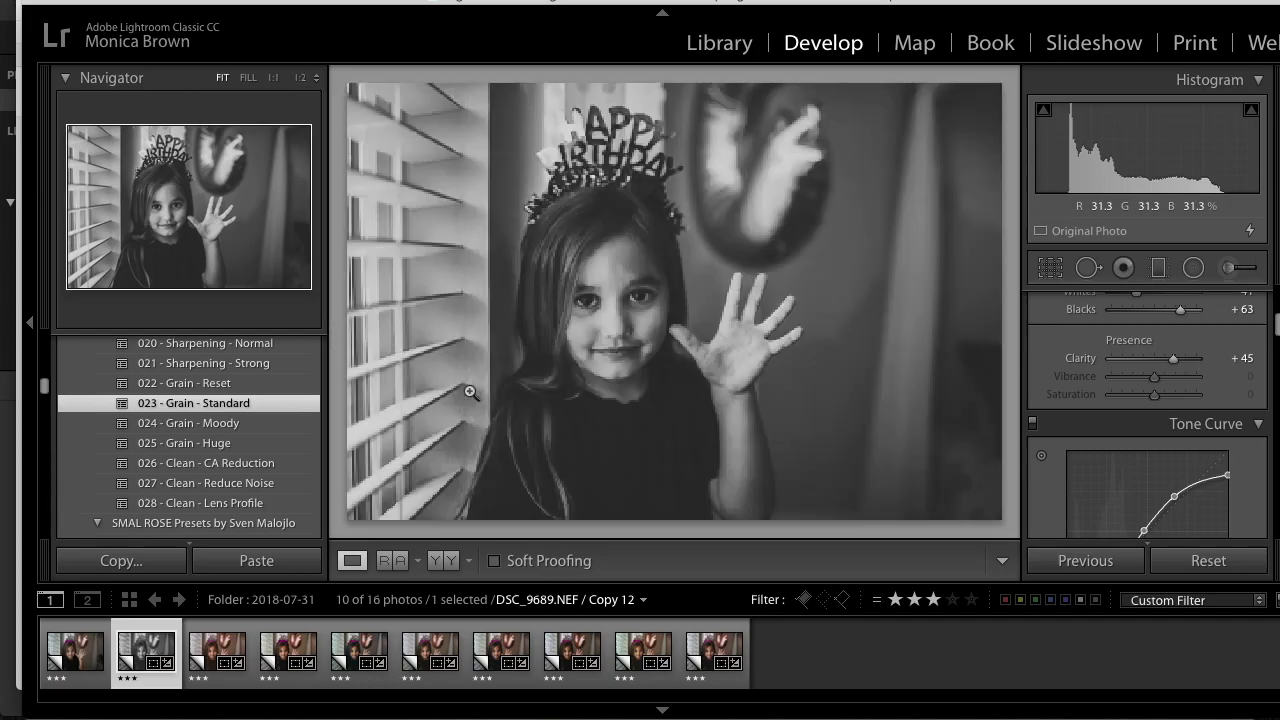
- Correct the lens distortion and vignetting by applying the preset 028 - Clean - Lens Profile
{"action": "scroll", "coordinate": [240, 410], "scroll_direction": "down", "scroll_amount": 3}
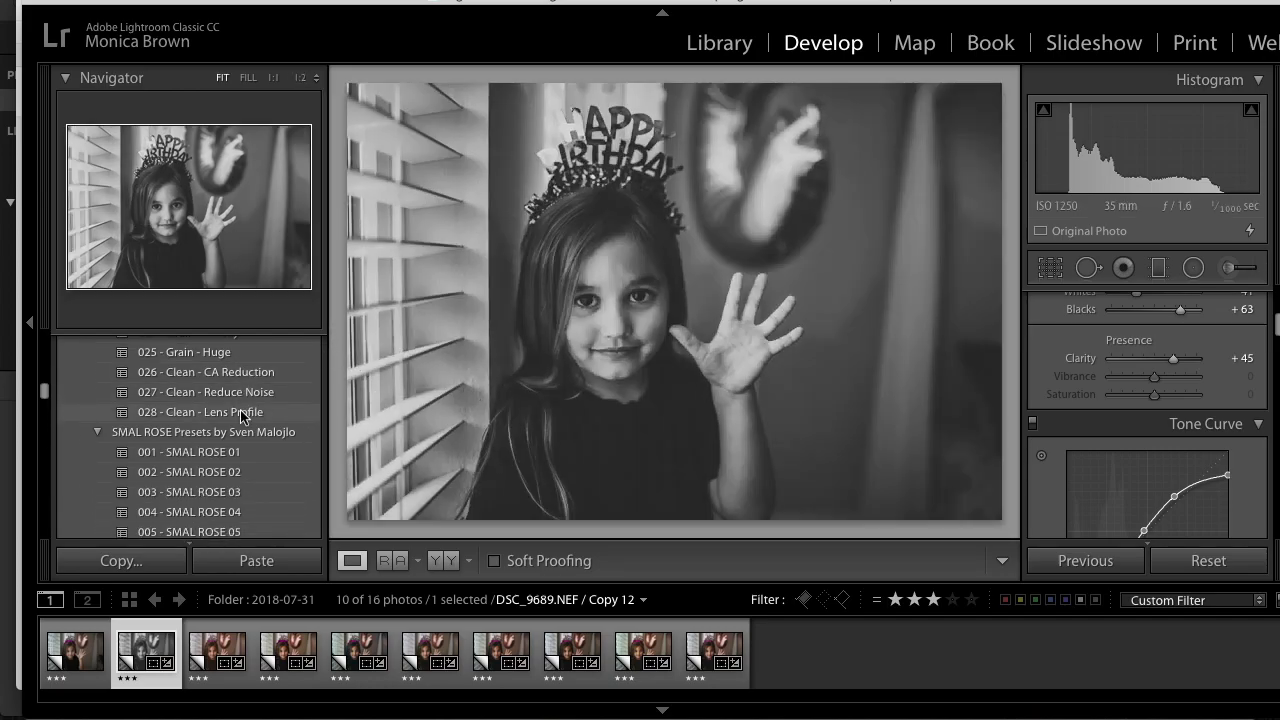
{"action": "left_click", "coordinate": [268, 411]}
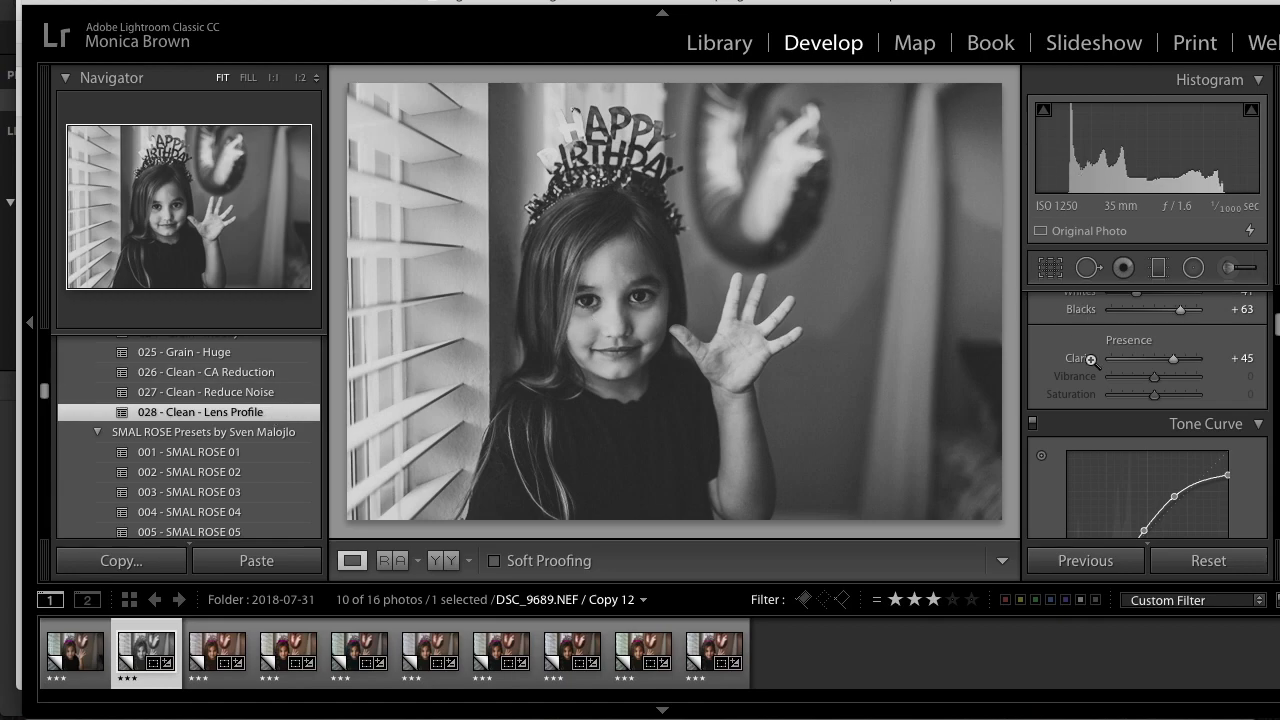
- Review the photo's develop settings, including Detail, Transform, the basic tone values and the tone curve
{"action": "scroll", "coordinate": [1063, 376], "scroll_direction": "down", "scroll_amount": 3}
{"action": "scroll", "coordinate": [1063, 376], "scroll_direction": "down", "scroll_amount": 3}
{"action": "scroll", "coordinate": [1063, 375], "scroll_direction": "down", "scroll_amount": 10}
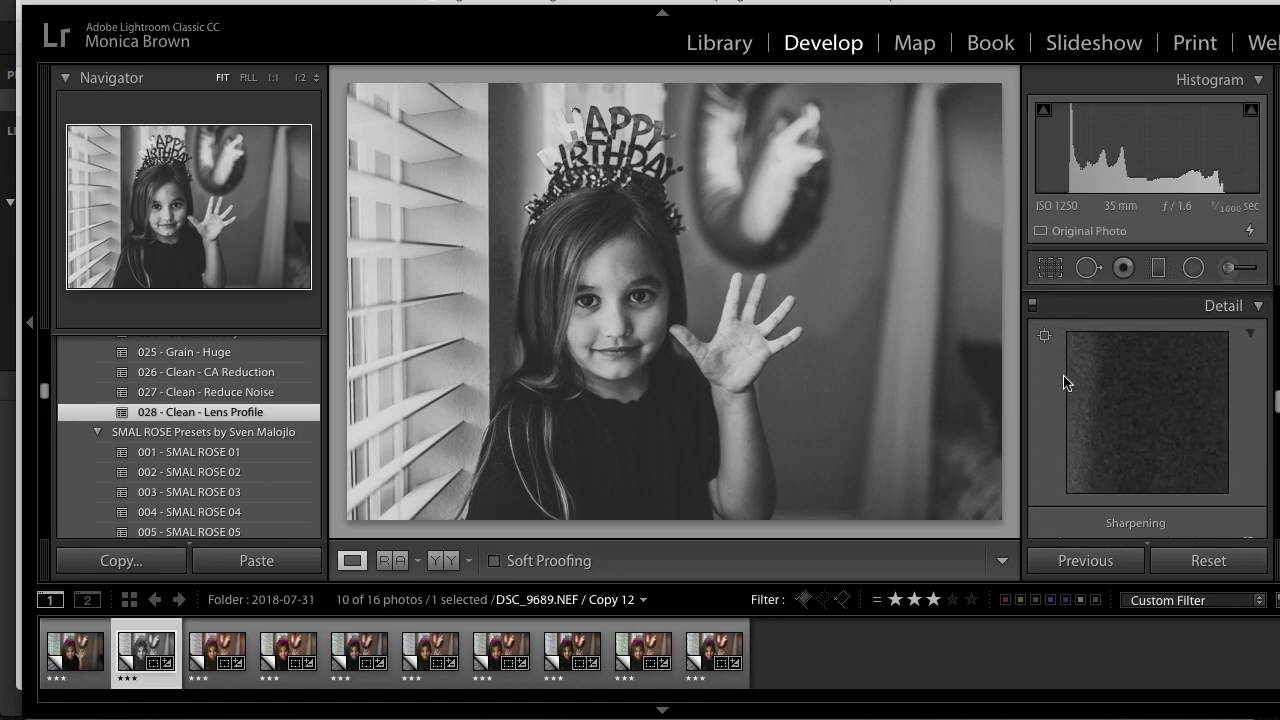
{"action": "scroll", "coordinate": [1063, 380], "scroll_direction": "down", "scroll_amount": 8}
{"action": "scroll", "coordinate": [1063, 378], "scroll_direction": "down", "scroll_amount": 8}
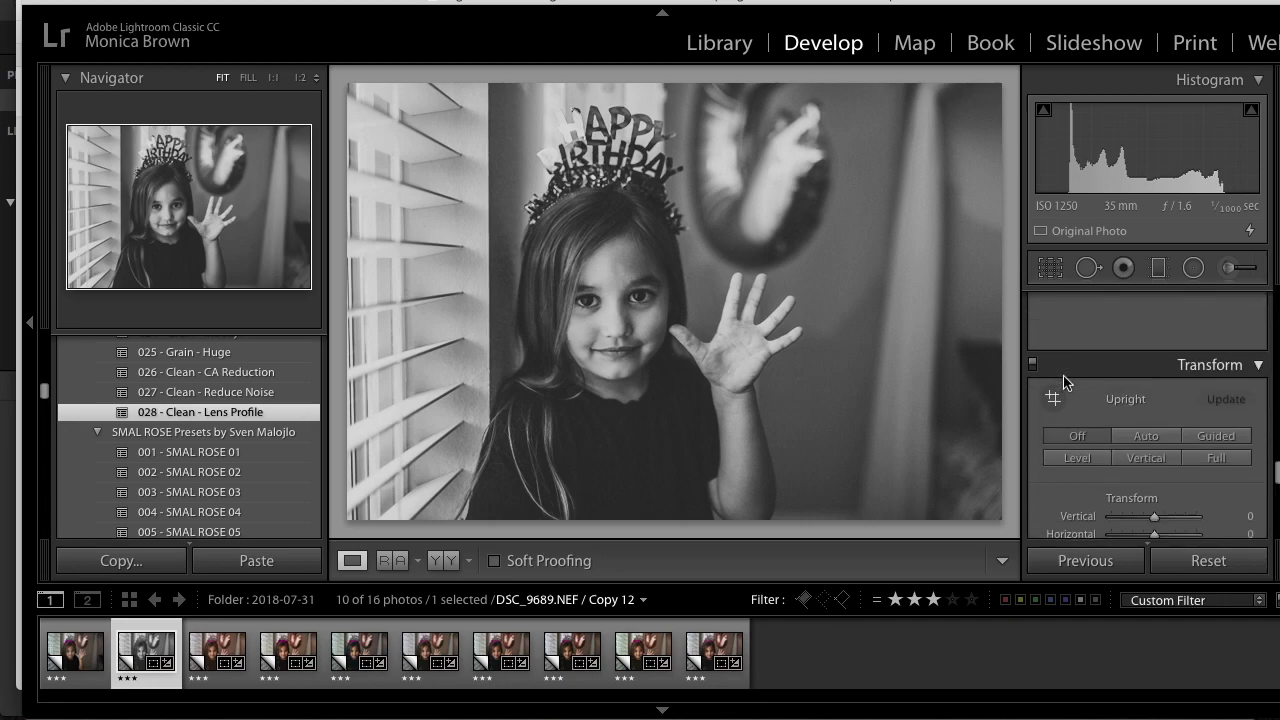
{"action": "scroll", "coordinate": [1063, 380], "scroll_direction": "up", "scroll_amount": 18}
{"action": "scroll", "coordinate": [1063, 378], "scroll_direction": "up", "scroll_amount": 15}
{"action": "scroll", "coordinate": [1063, 378], "scroll_direction": "down", "scroll_amount": 1}
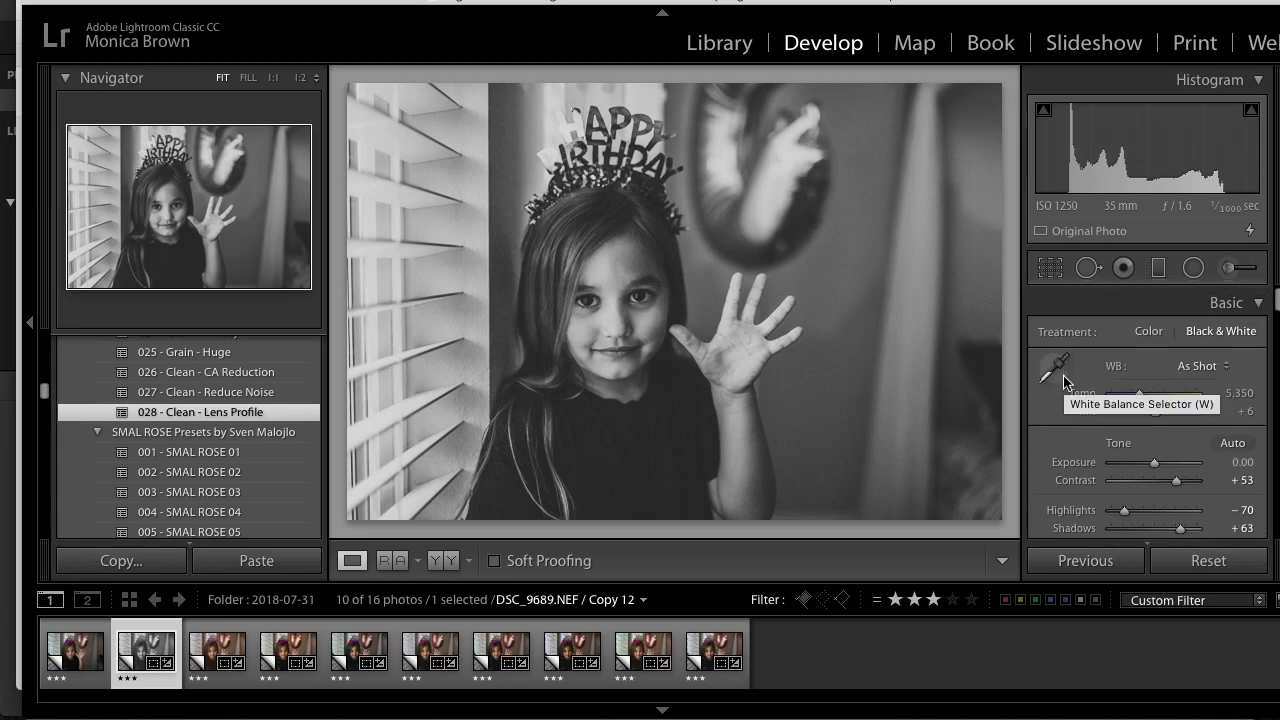
{"action": "scroll", "coordinate": [1063, 377], "scroll_direction": "down", "scroll_amount": 15}
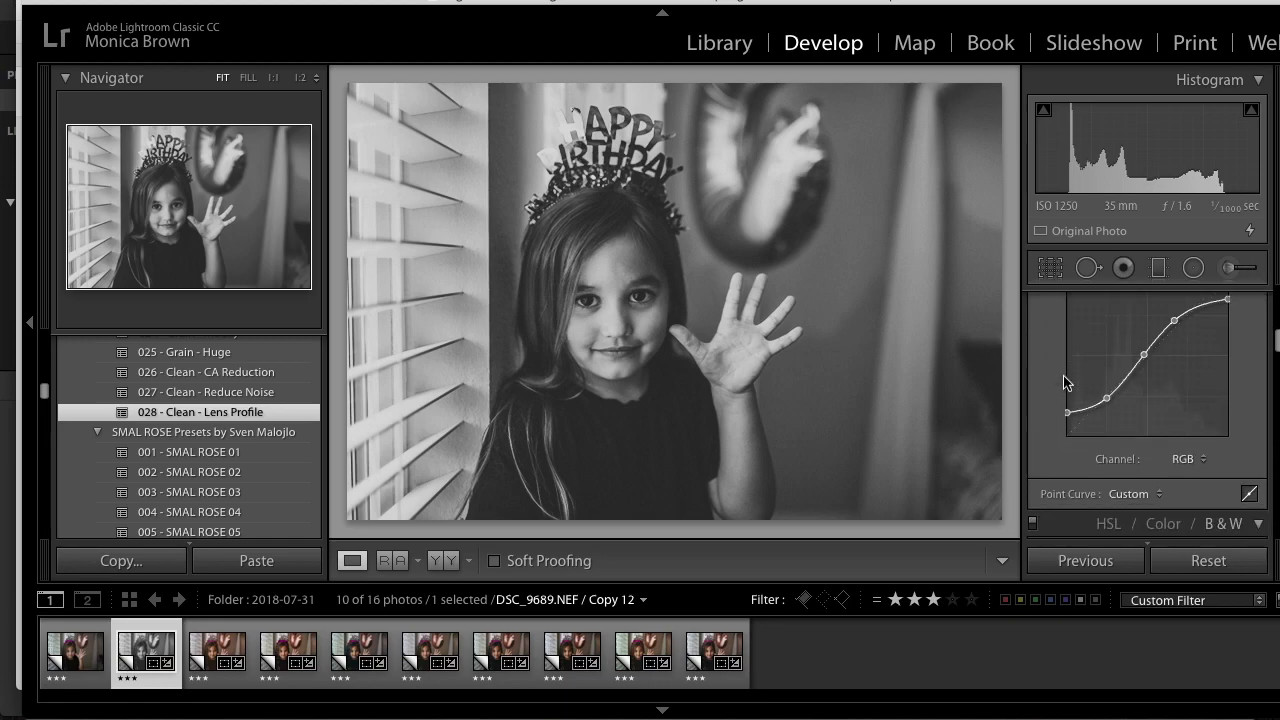
- Compare the photo with and without the lens profile corrections, leaving Enable Profile Corrections on
{"action": "scroll", "coordinate": [1063, 375], "scroll_direction": "down", "scroll_amount": 8}
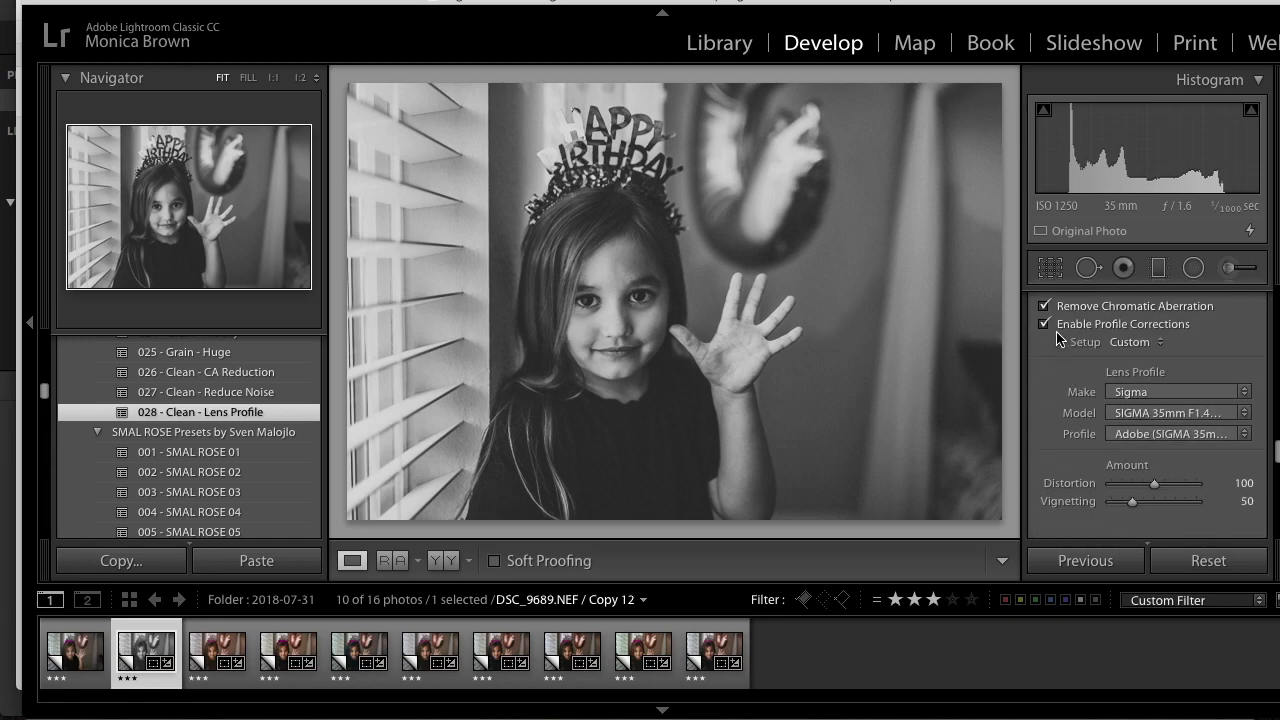
{"action": "left_click", "coordinate": [1043, 323]}
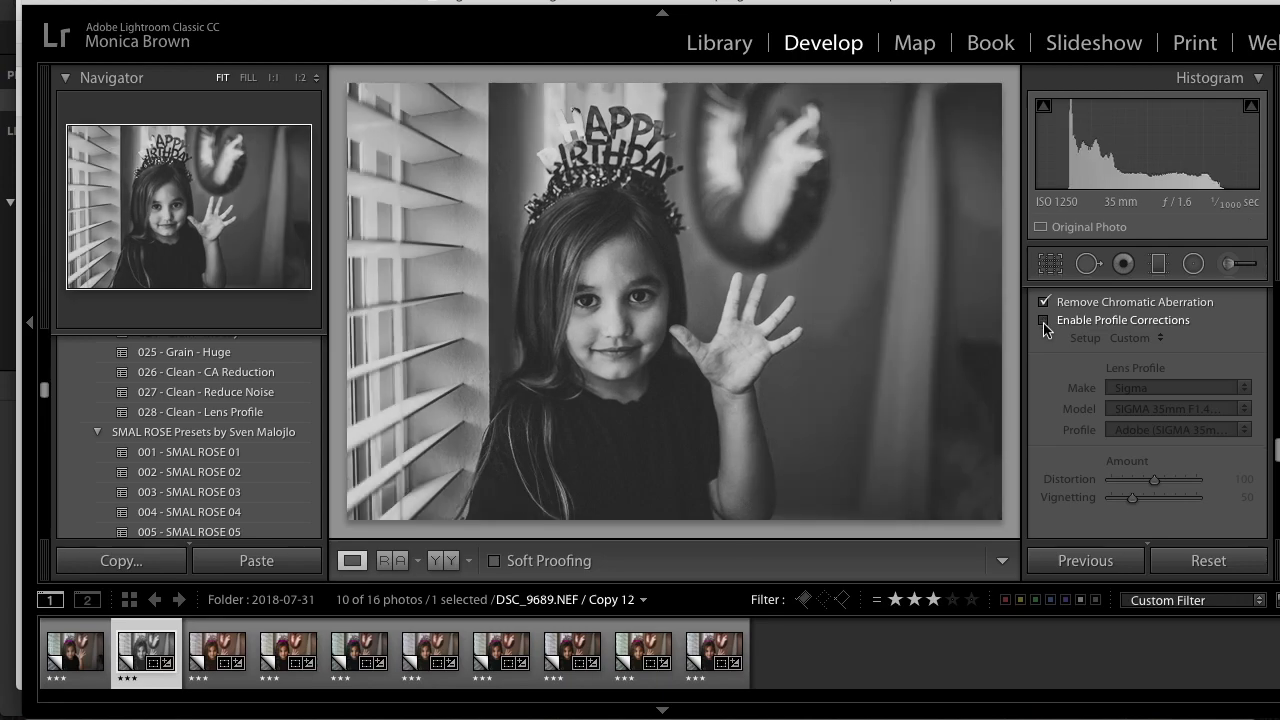
{"action": "left_click", "coordinate": [1043, 323]}
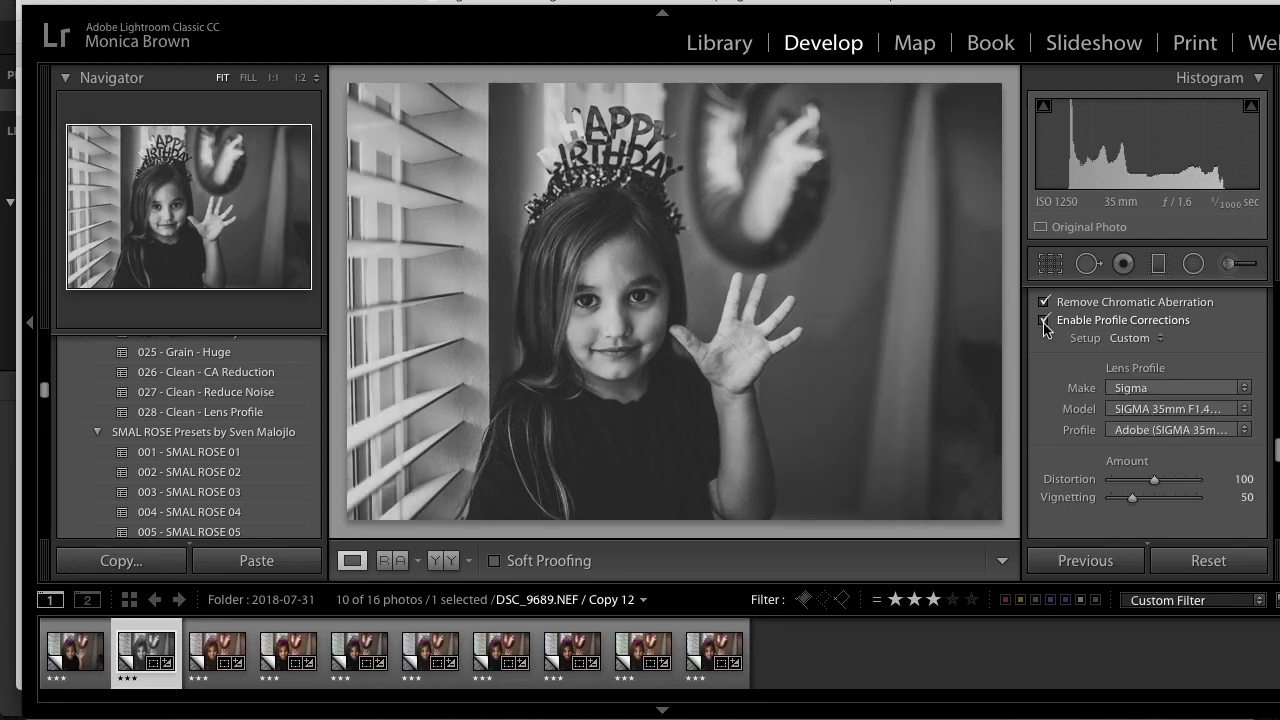
{"action": "left_click", "coordinate": [1043, 323]}
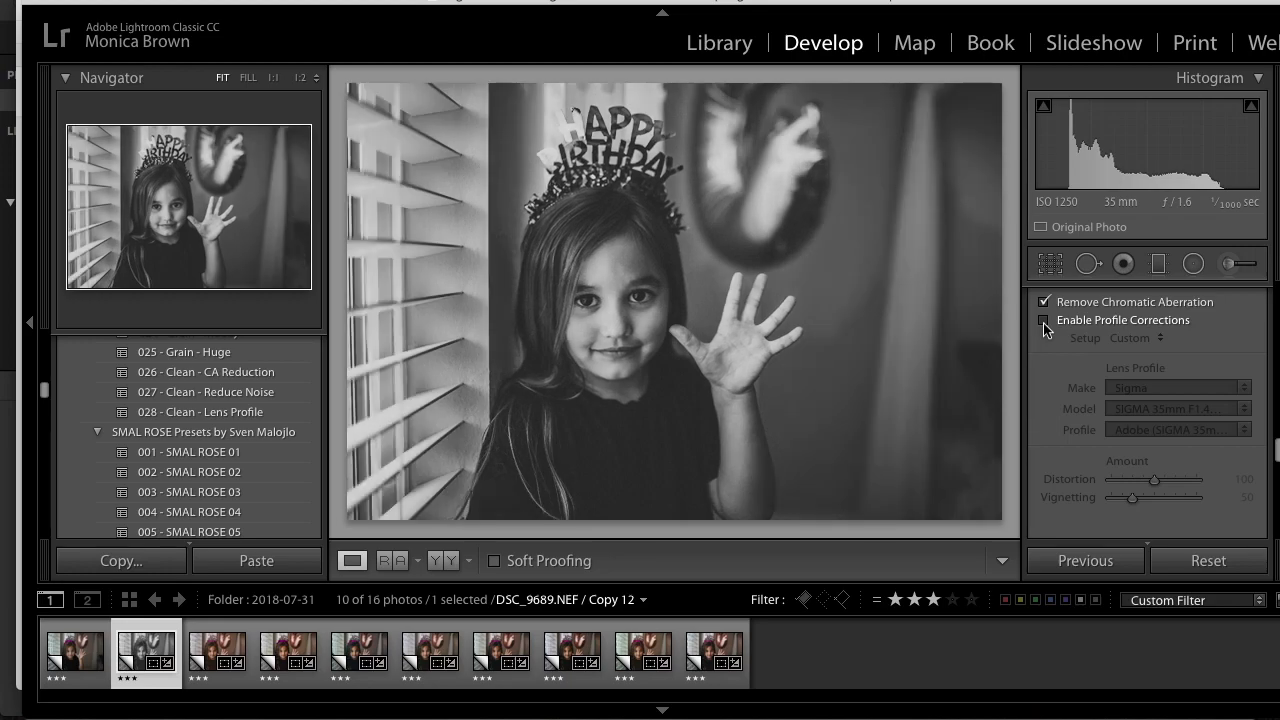
{"action": "left_click", "coordinate": [1043, 323]}
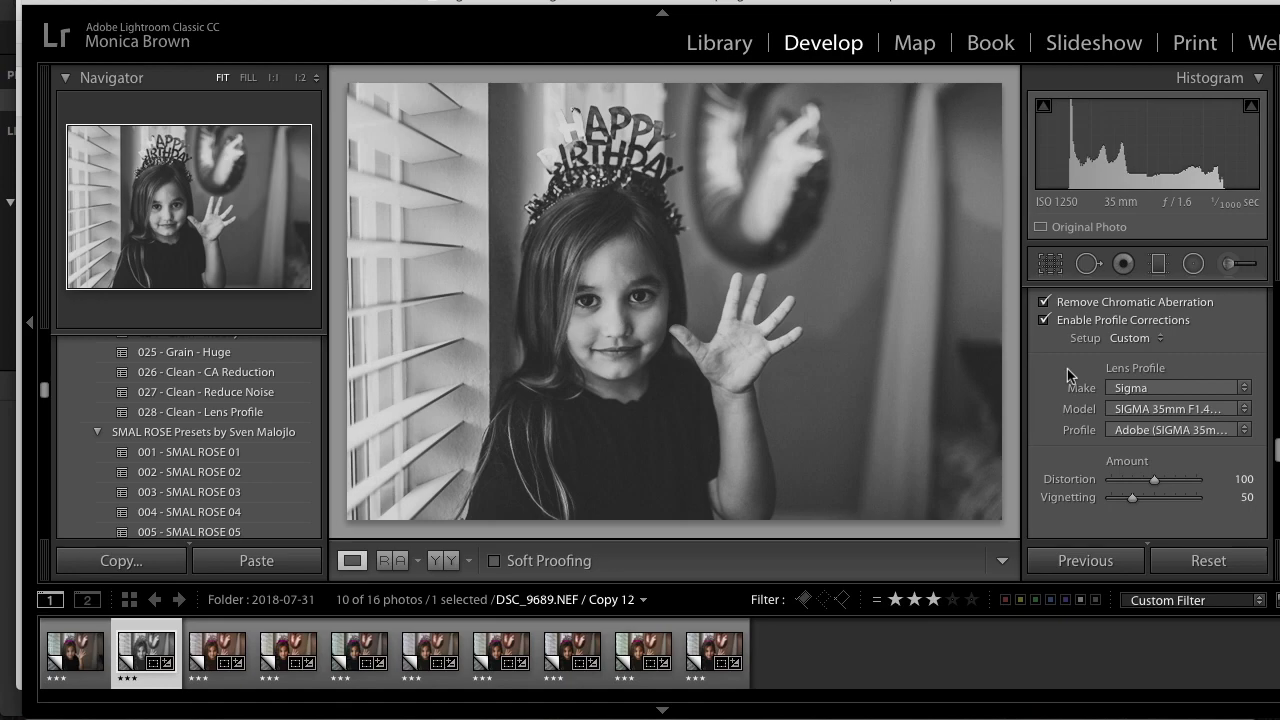
- Add an angled graduated filter from the right side of the photo and set its exposure to -2.93
{"action": "scroll", "coordinate": [1067, 368], "scroll_direction": "up", "scroll_amount": 10}
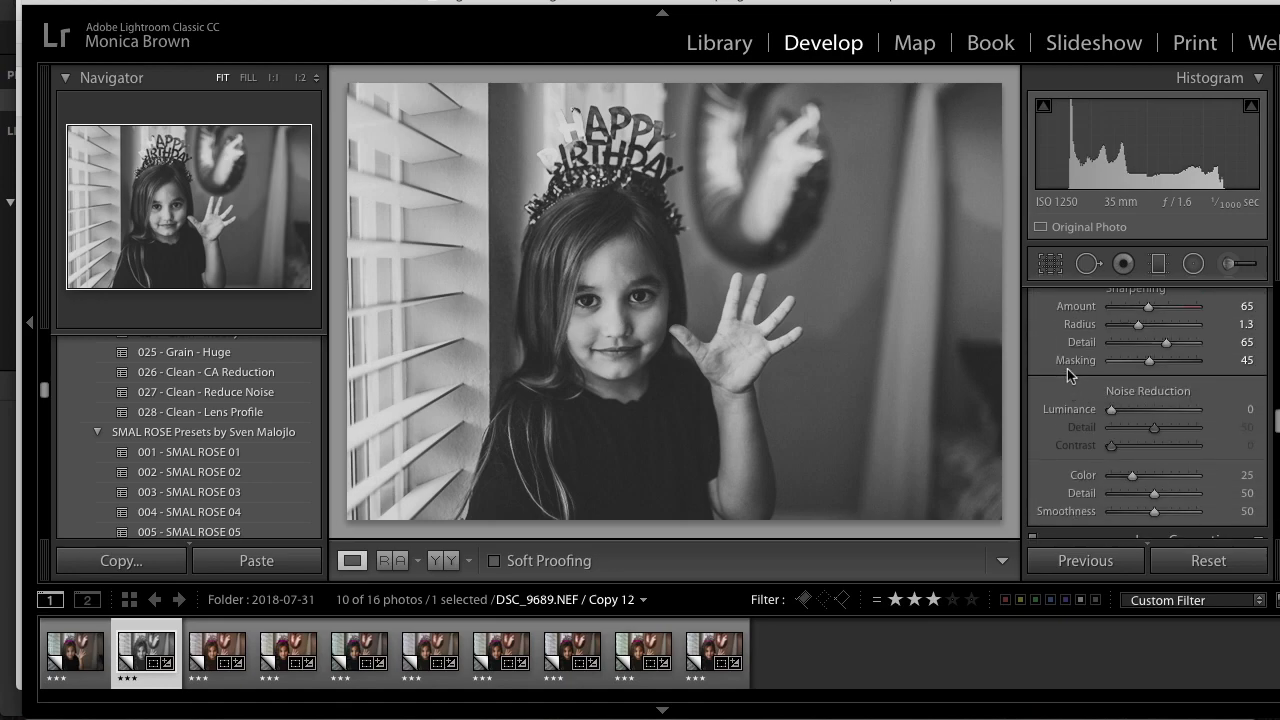
{"action": "scroll", "coordinate": [1048, 419], "scroll_direction": "down", "scroll_amount": 3}
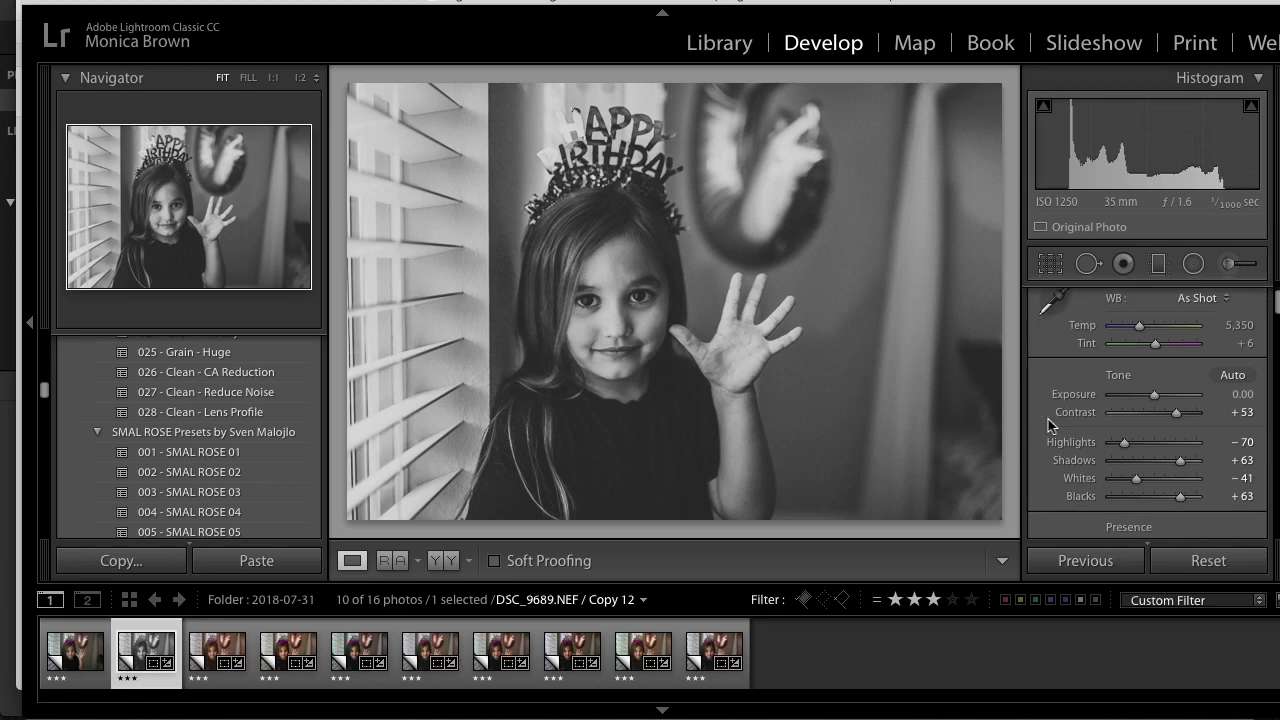
{"action": "left_click", "coordinate": [1158, 263]}
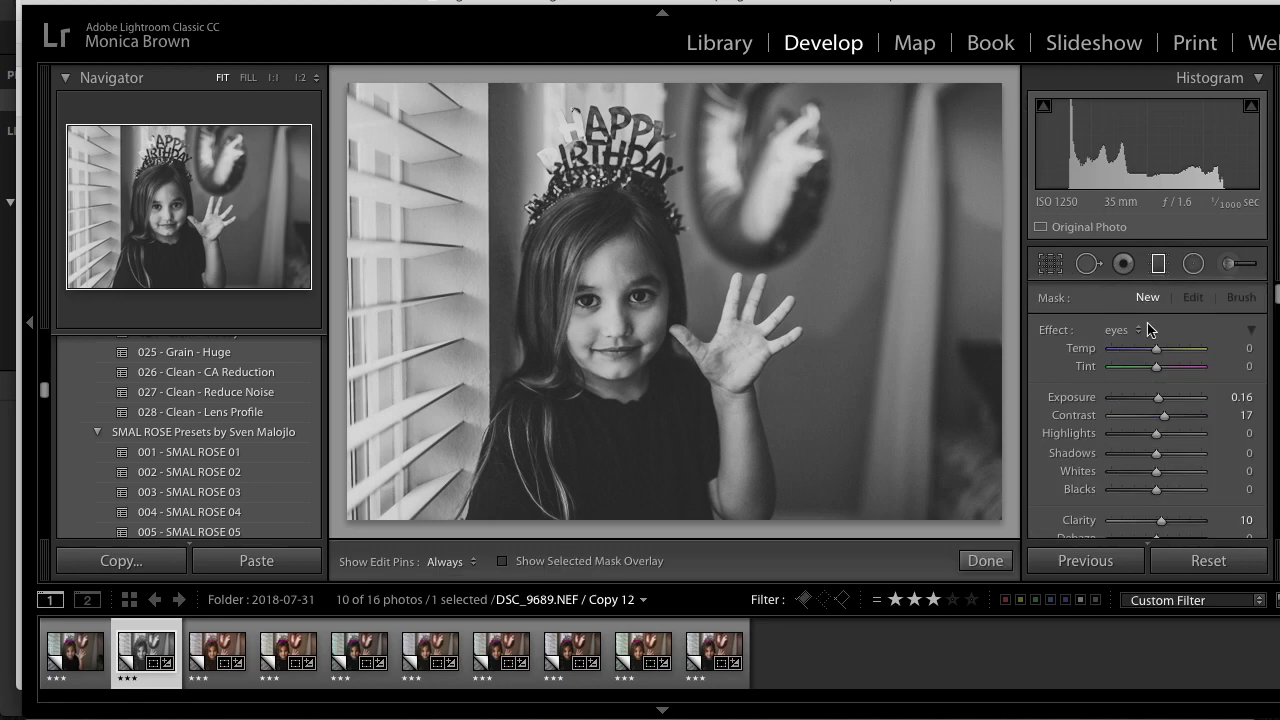
{"action": "left_click", "coordinate": [1158, 263]}
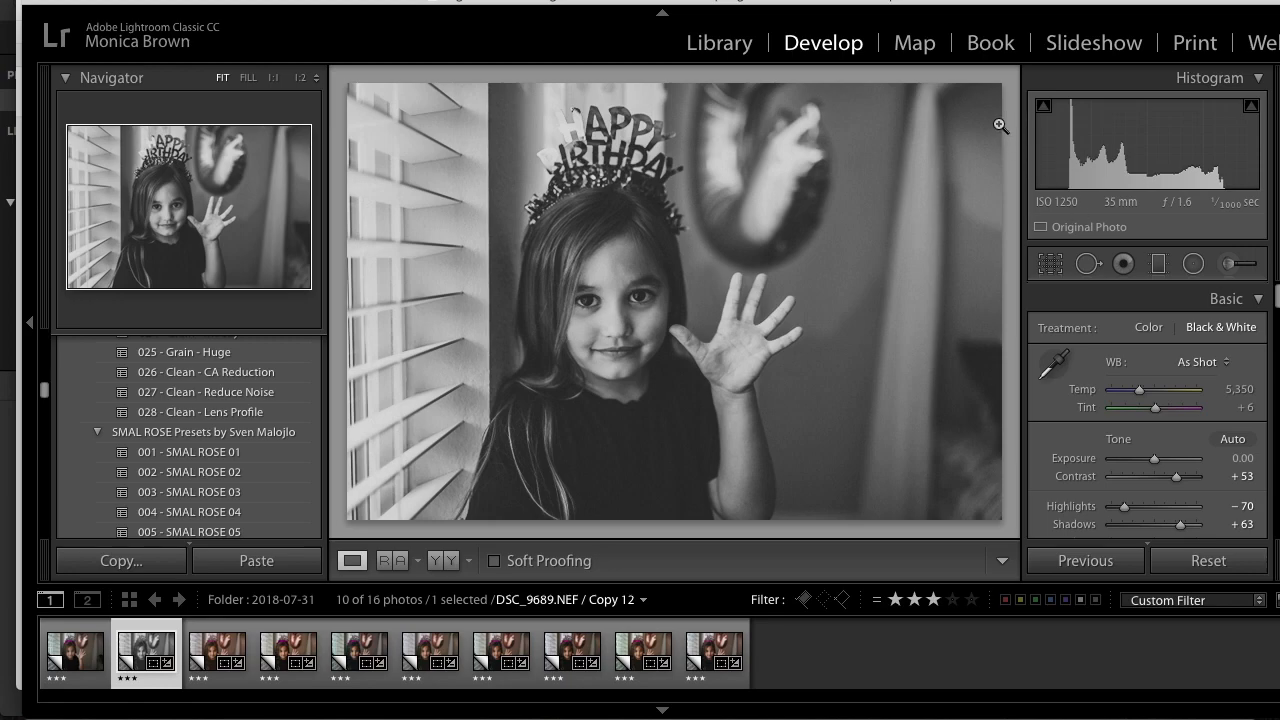
{"action": "left_click", "coordinate": [1123, 263]}
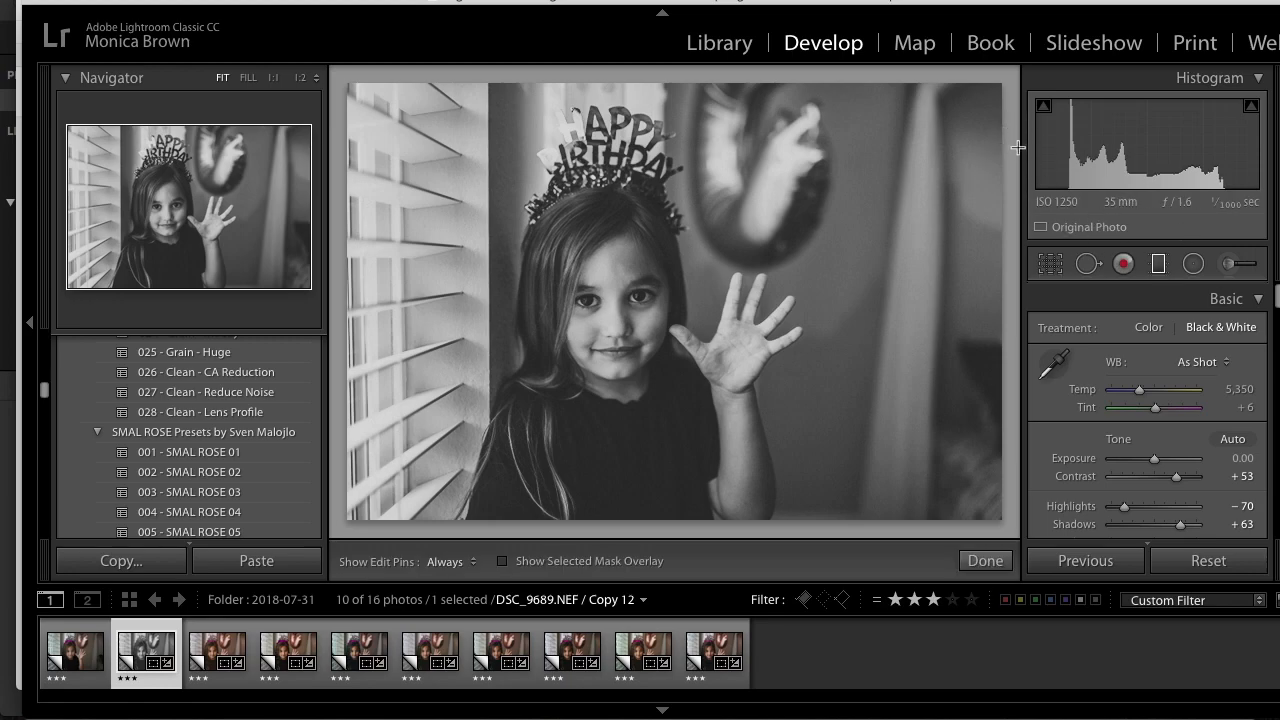
{"action": "left_click", "coordinate": [1100, 328]}
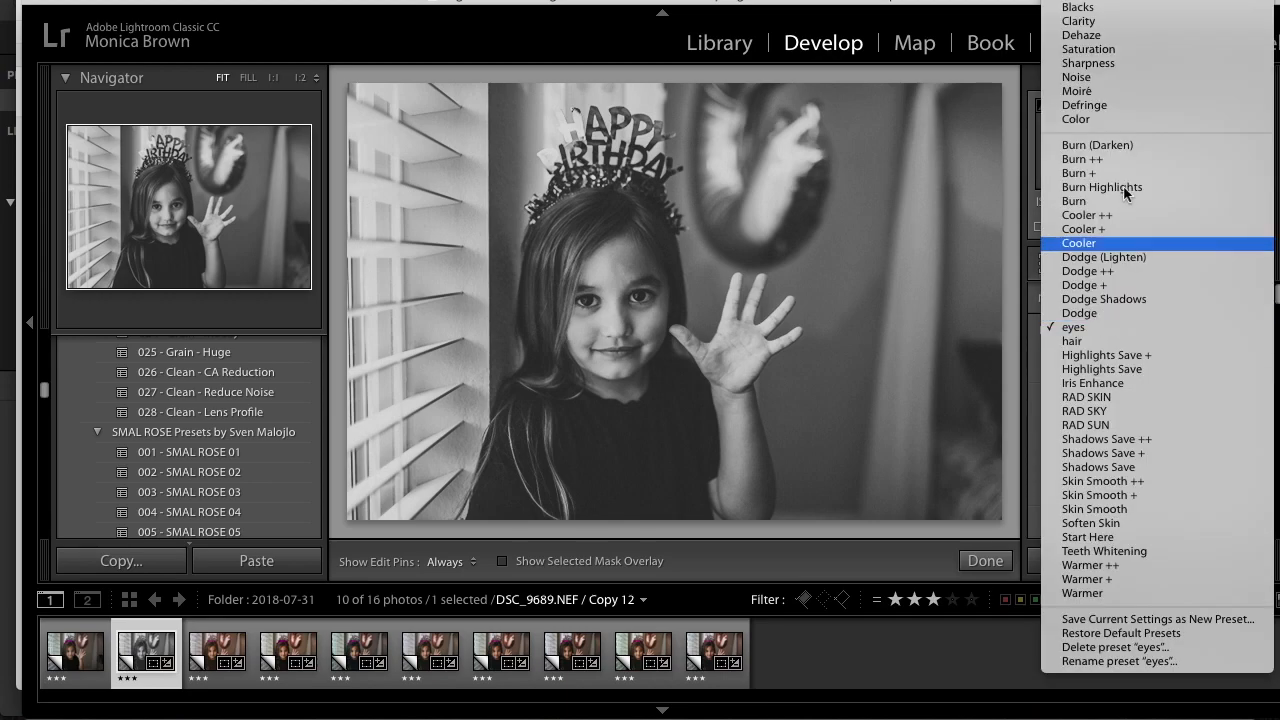
{"action": "left_click", "coordinate": [1078, 6]}
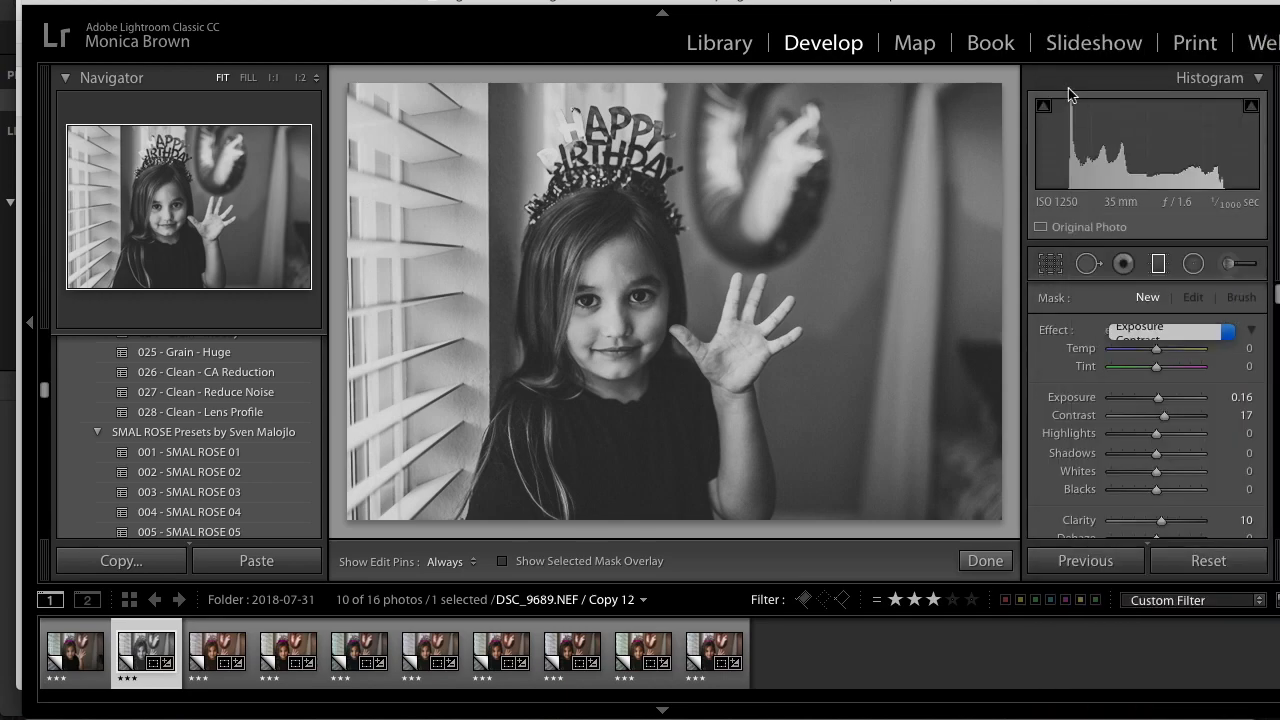
{"action": "left_click_drag", "start_coordinate": [858, 148], "coordinate": [484, 221]}
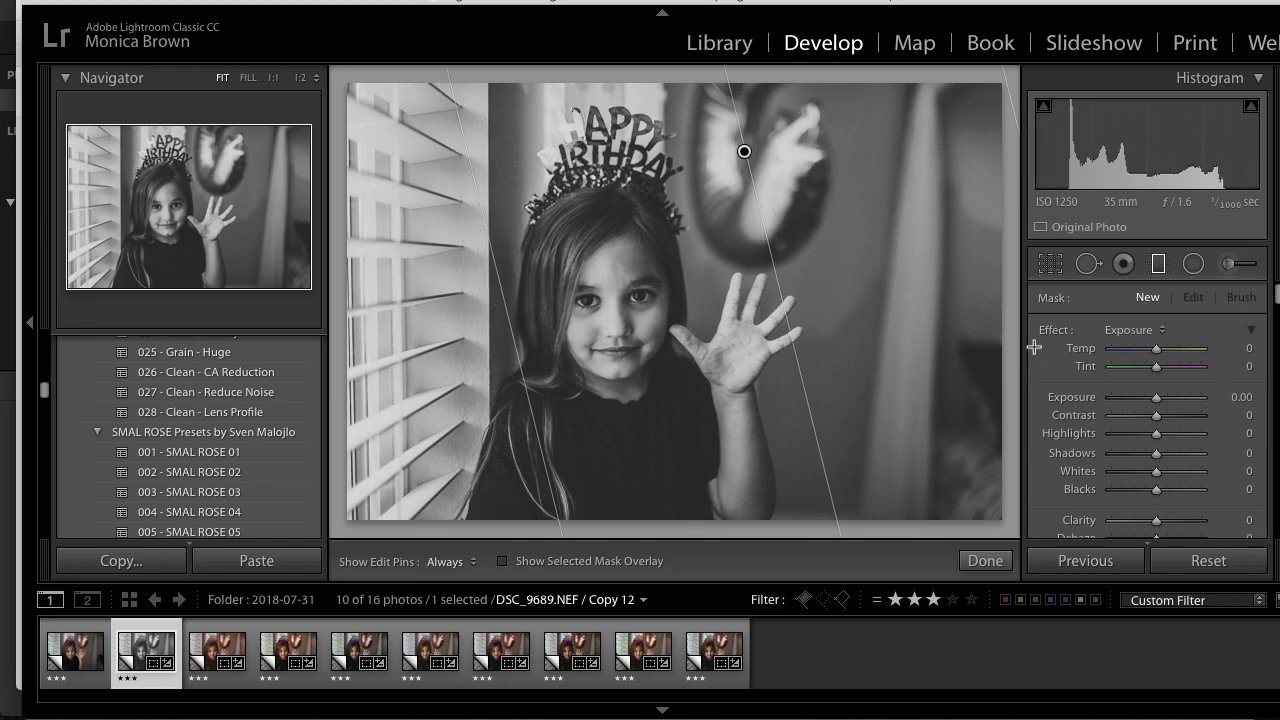
{"action": "left_click_drag", "start_coordinate": [1155, 400], "coordinate": [1123, 402]}
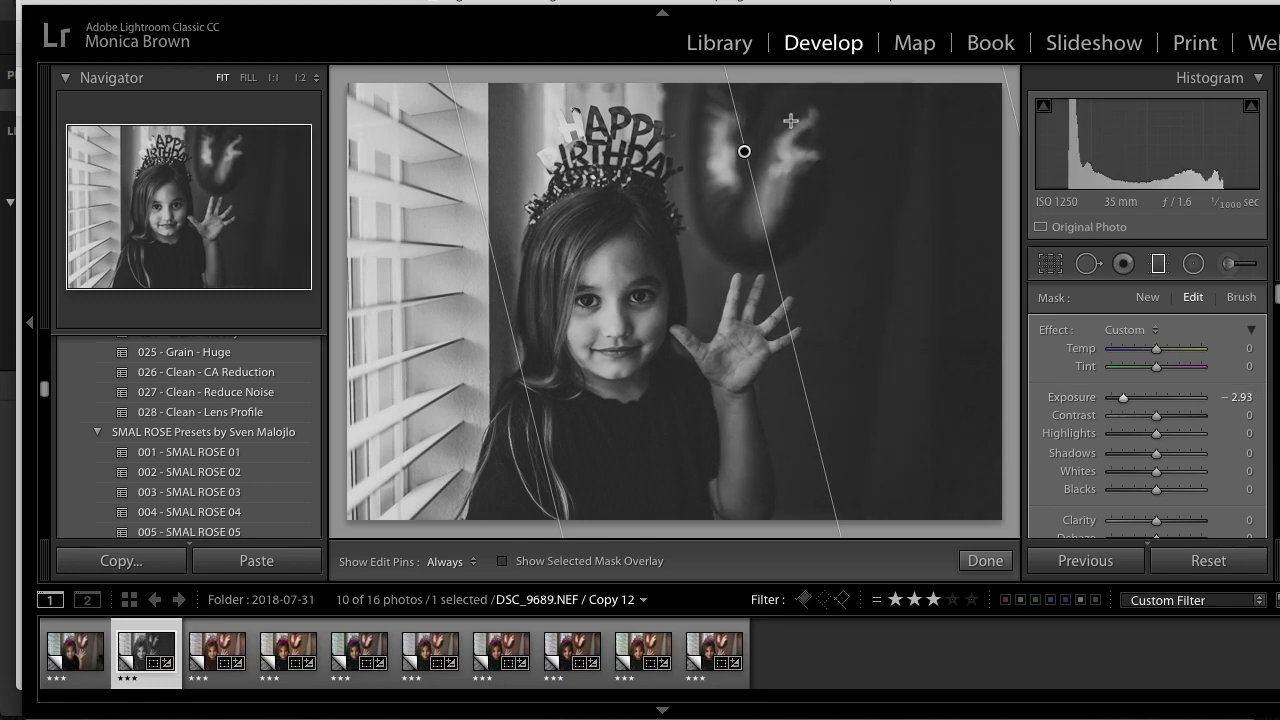
- Try a more tilted angle and different positions for the graduated filter around the balloon, and delete the filter
{"action": "left_click_drag", "start_coordinate": [712, 126], "coordinate": [697, 89]}
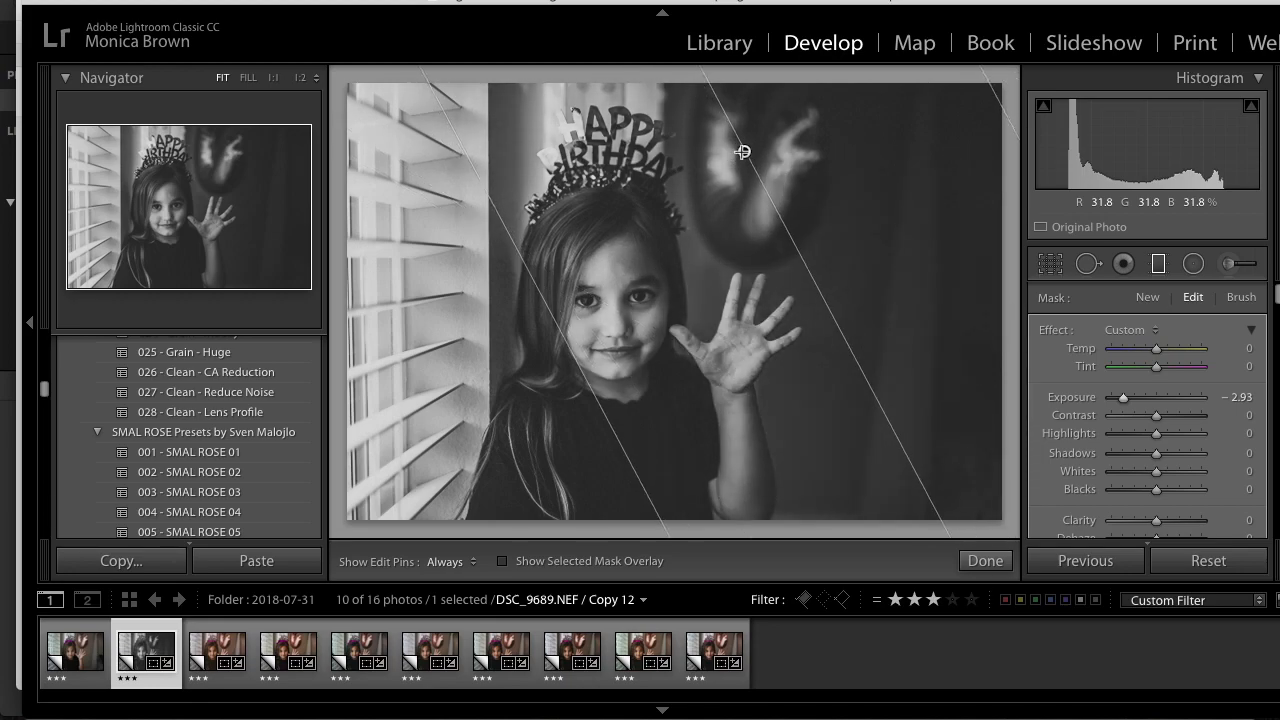
{"action": "left_click_drag", "start_coordinate": [732, 152], "coordinate": [721, 149]}
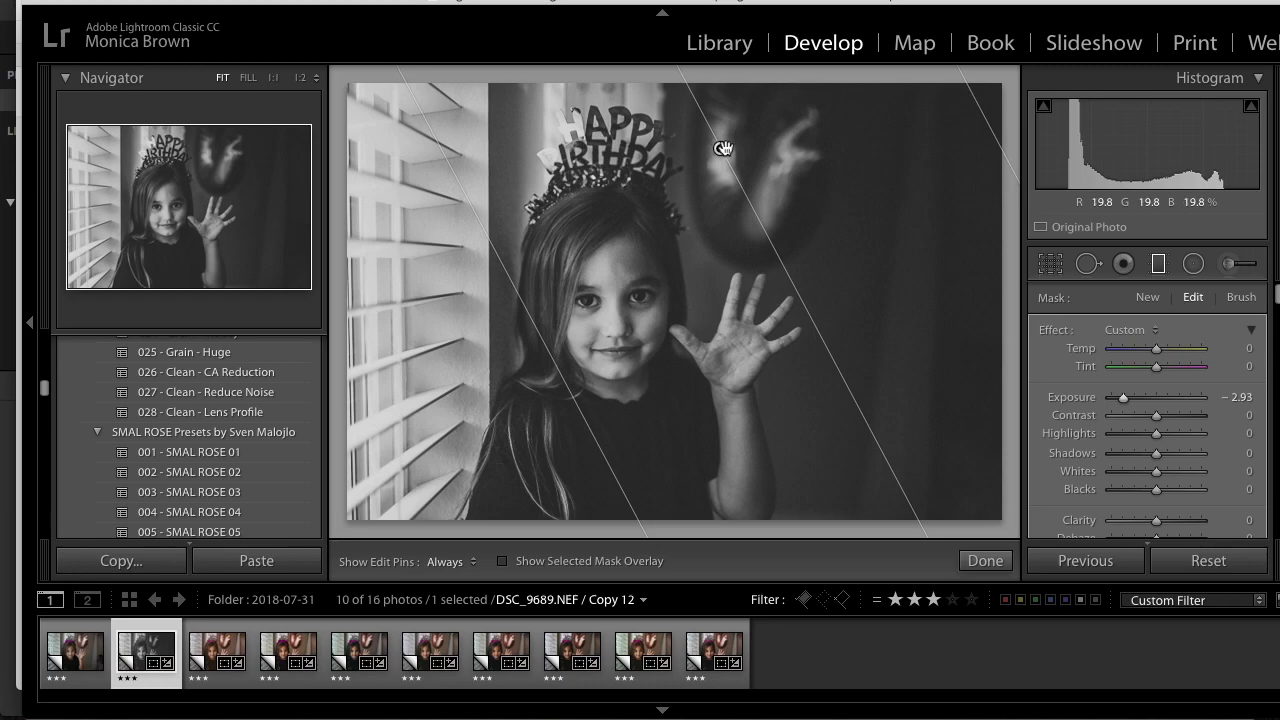
{"action": "mouse_move", "coordinate": [722, 149]}
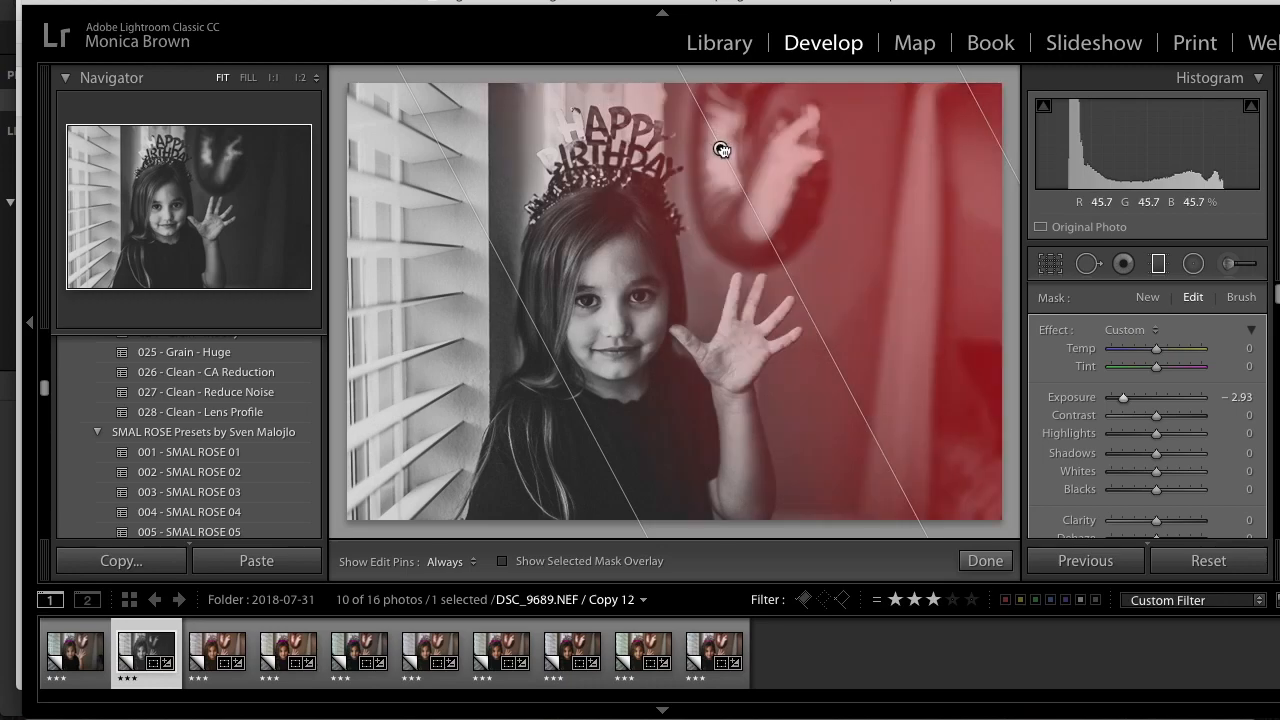
{"action": "left_click_drag", "start_coordinate": [722, 149], "coordinate": [824, 165]}
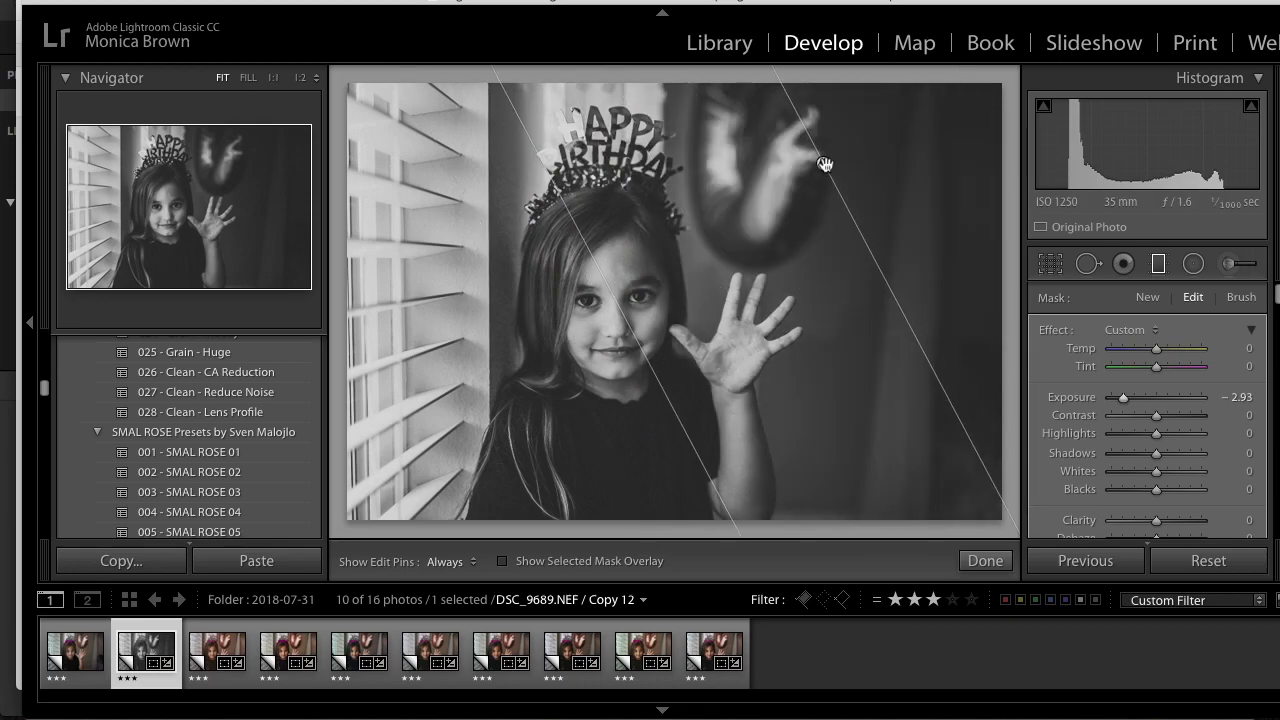
{"action": "mouse_move", "coordinate": [824, 165]}
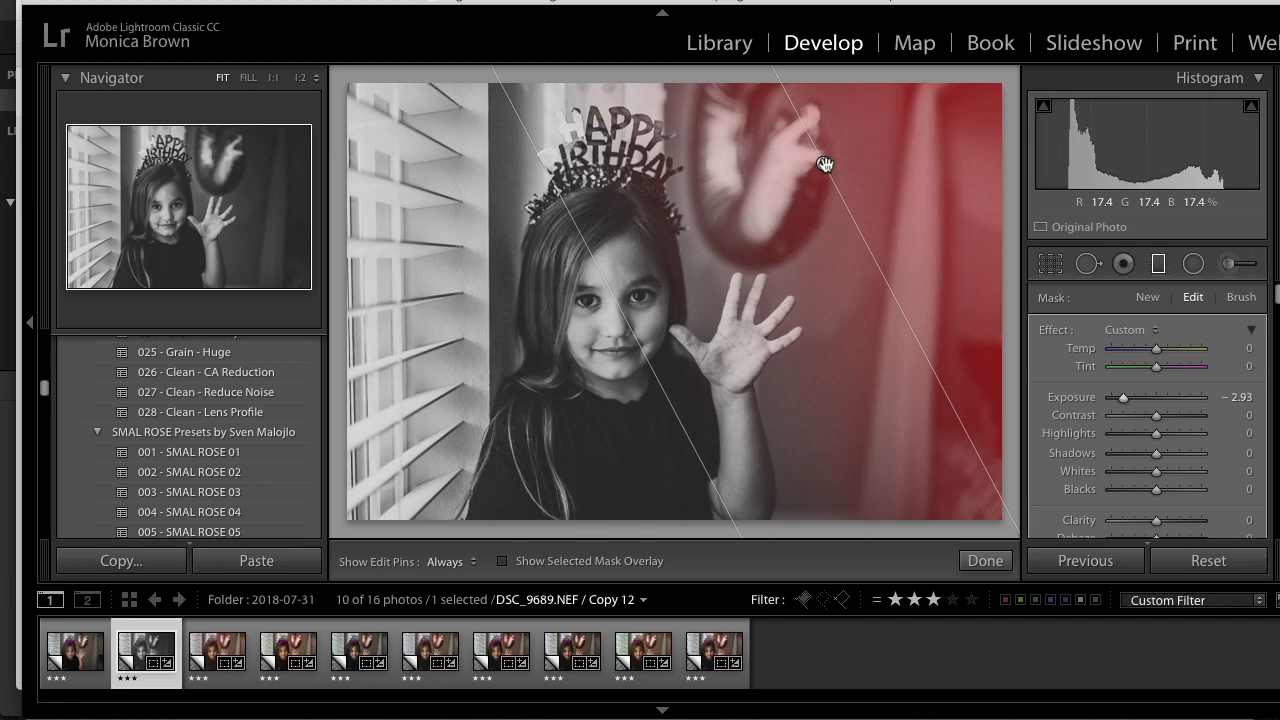
{"action": "key", "text": "Delete"}
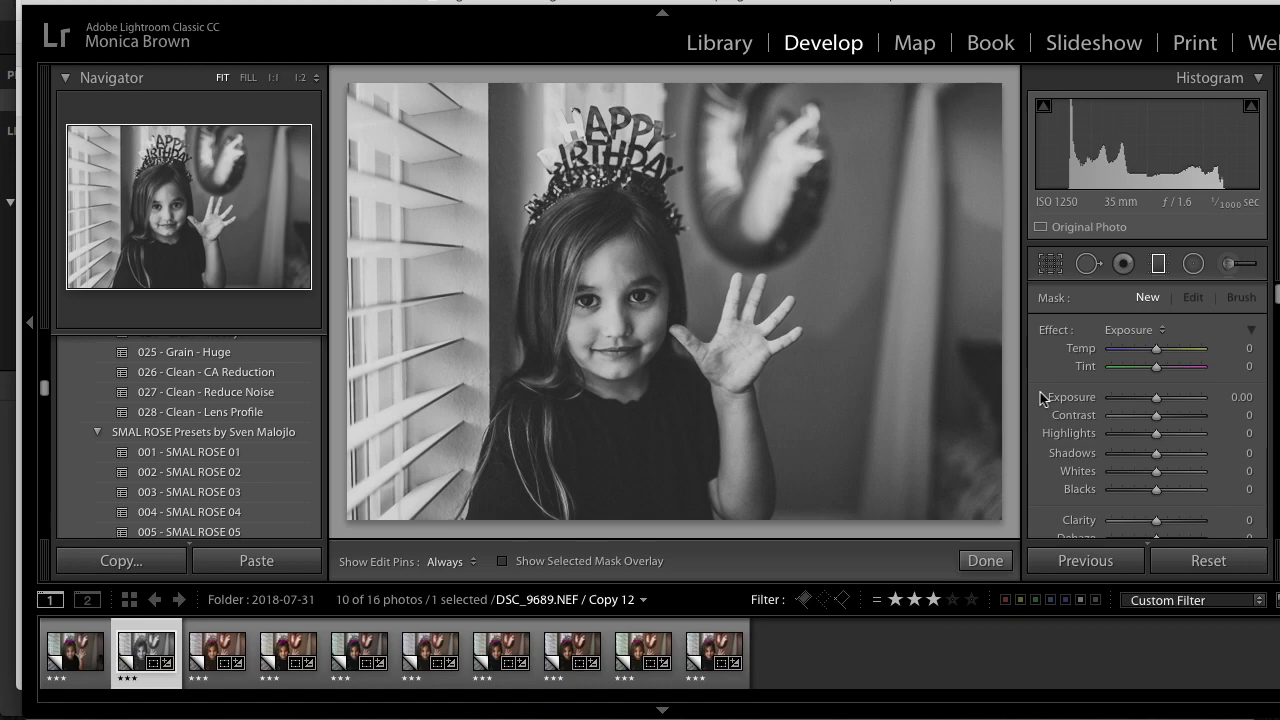
- Fine-tune the black point of the RGB tone curve to an output of about 15.3%
{"action": "scroll", "coordinate": [1108, 305], "scroll_direction": "down", "scroll_amount": 10}
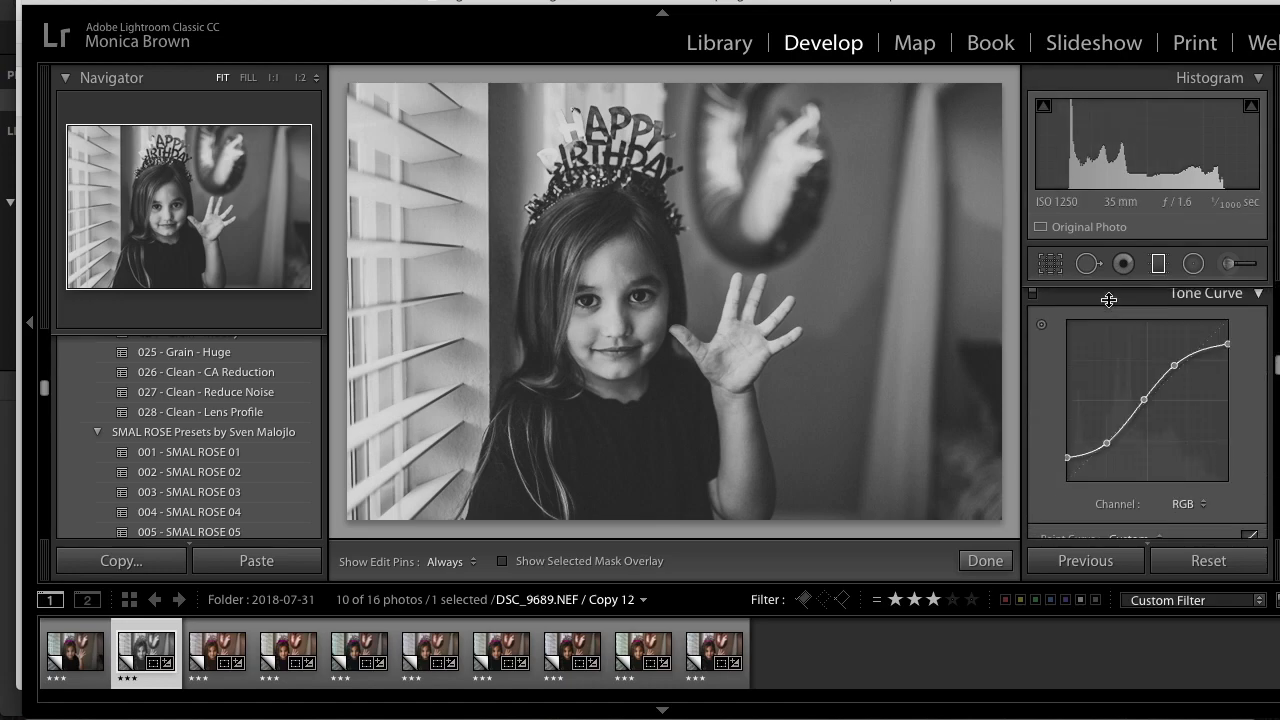
{"action": "scroll", "coordinate": [1108, 300], "scroll_direction": "down", "scroll_amount": 2}
{"action": "scroll", "coordinate": [1108, 300], "scroll_direction": "up", "scroll_amount": 3}
{"action": "scroll", "coordinate": [1108, 299], "scroll_direction": "down", "scroll_amount": 1}
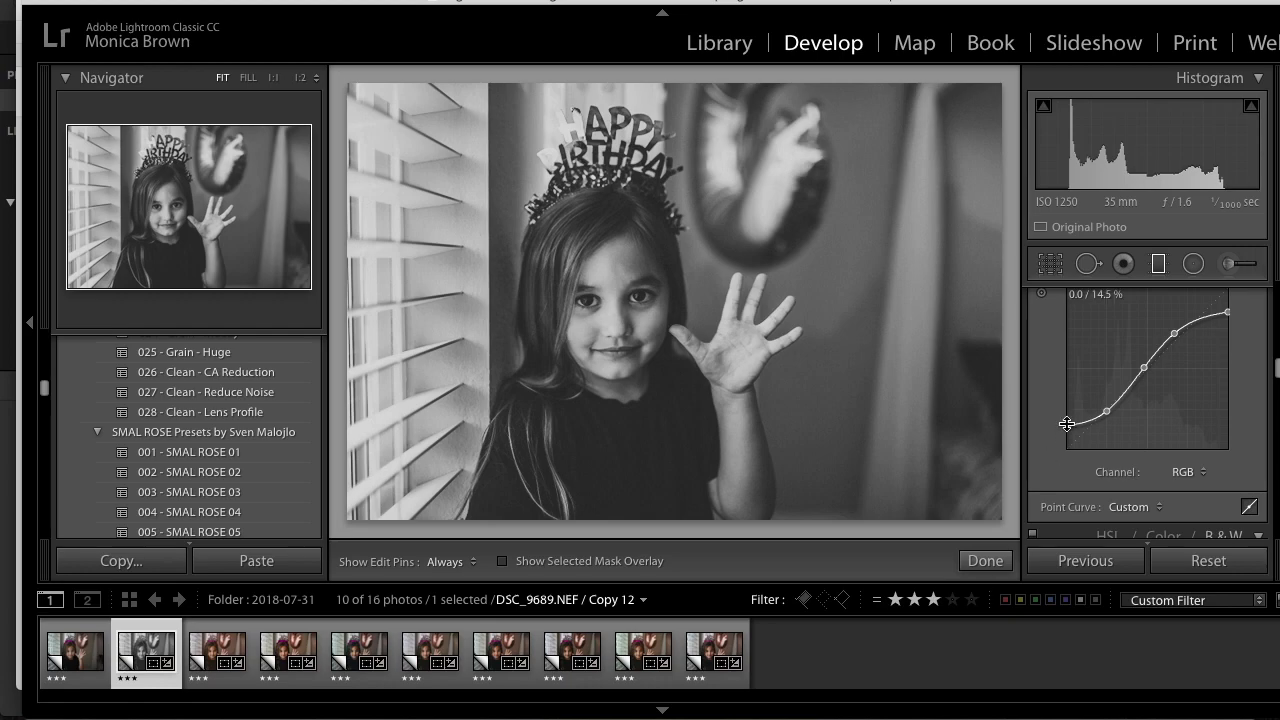
{"action": "left_click_drag", "start_coordinate": [1067, 424], "coordinate": [1038, 422]}
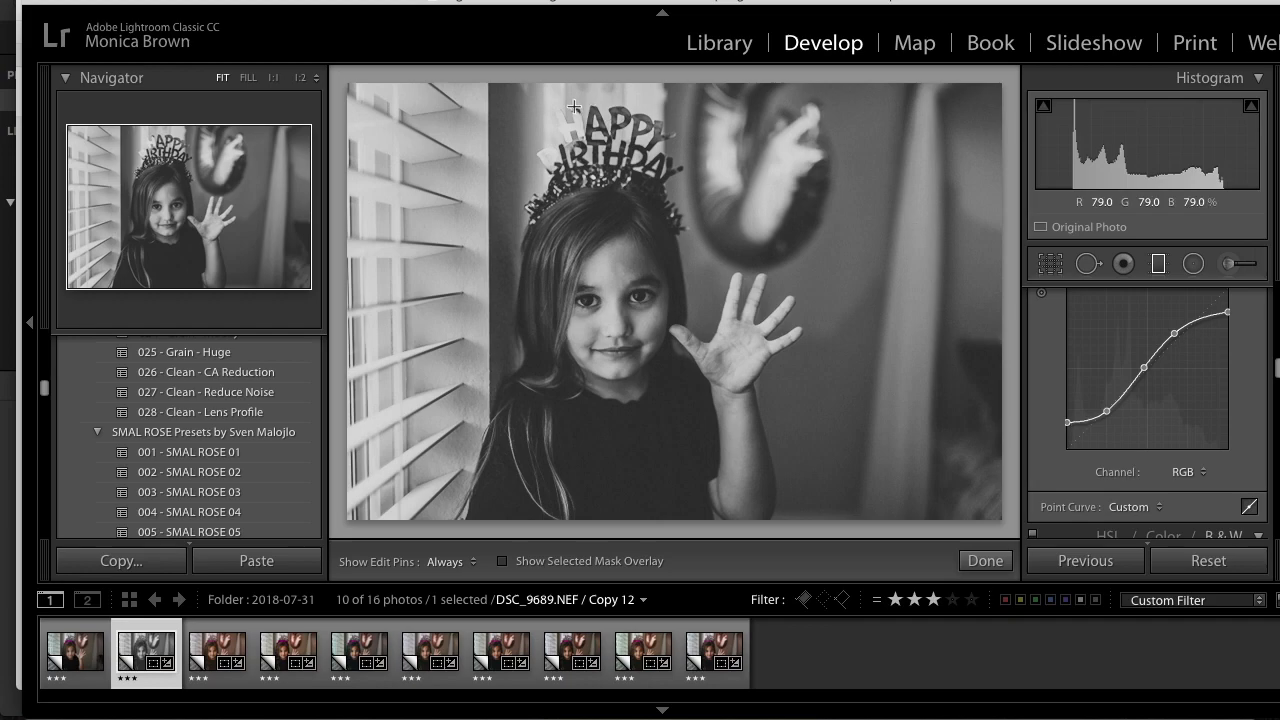
{"action": "left_click_drag", "start_coordinate": [1068, 424], "coordinate": [1065, 430]}
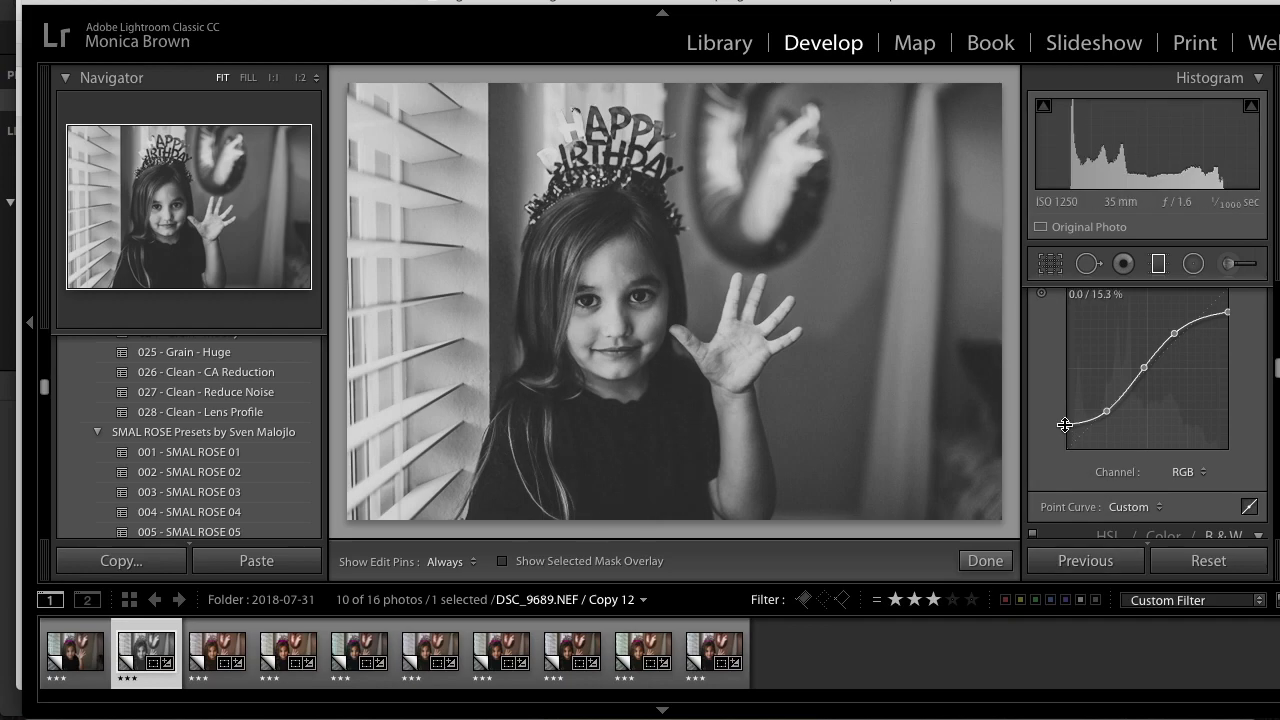